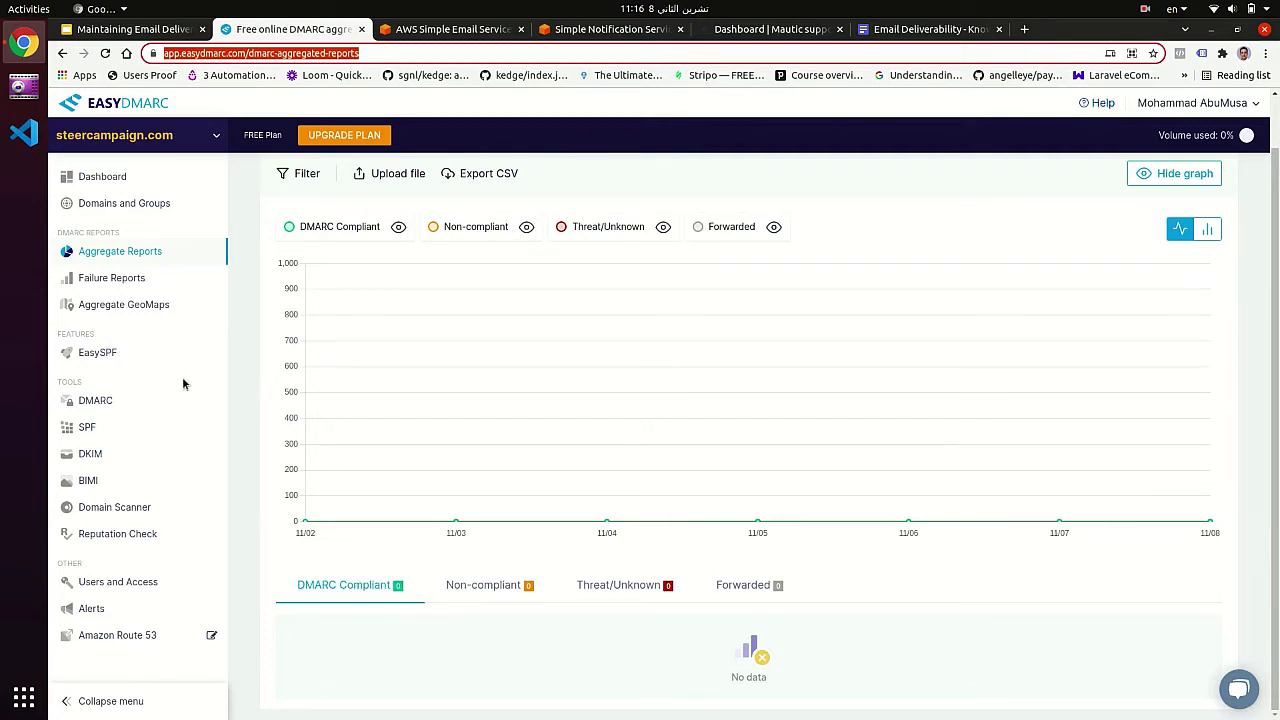
# - Run steercampaign.com's DMARC lookup (valid, policy none), then its SPF lookup (no SPF record found)
pyautogui.click(92, 399)
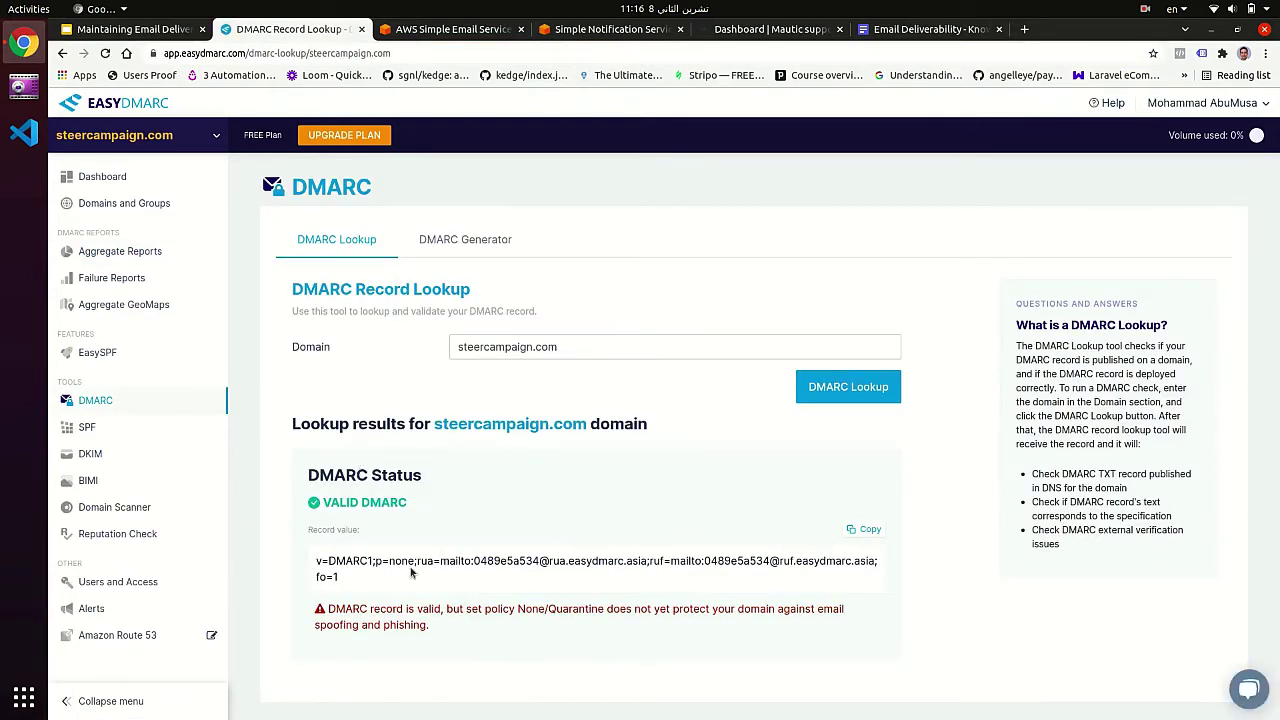
pyautogui.click(858, 381)
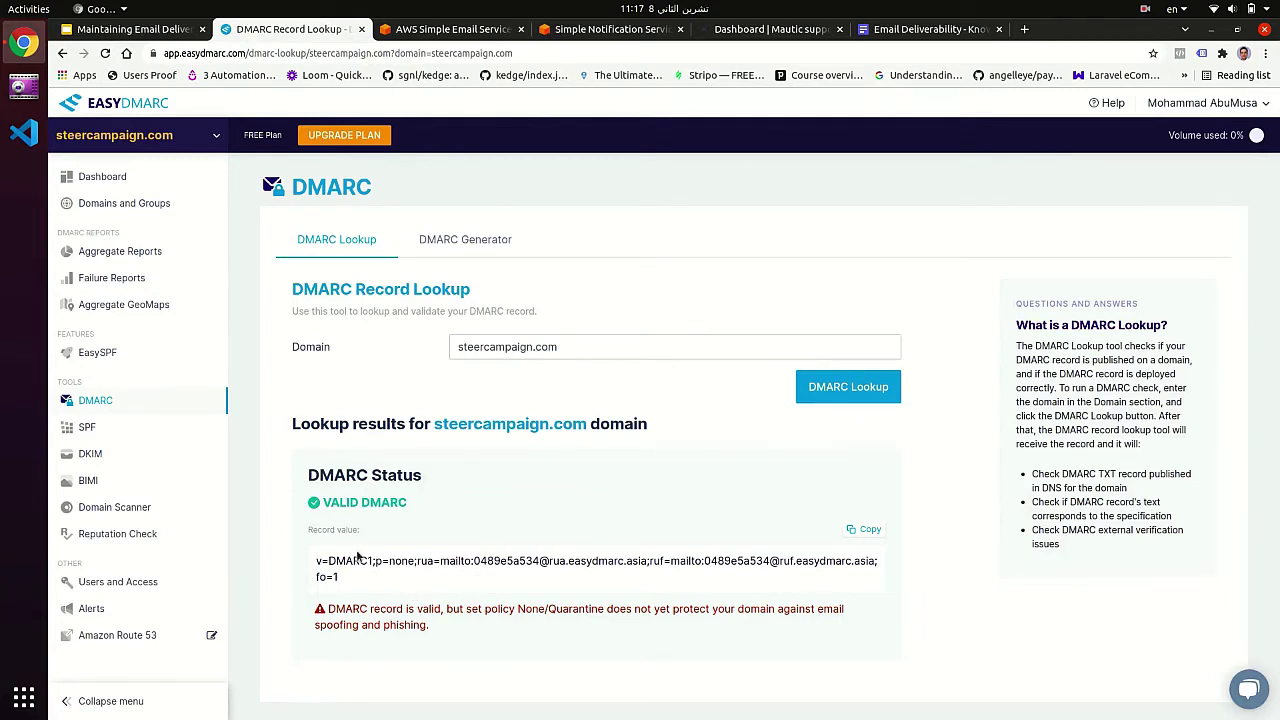
pyautogui.click(153, 432)
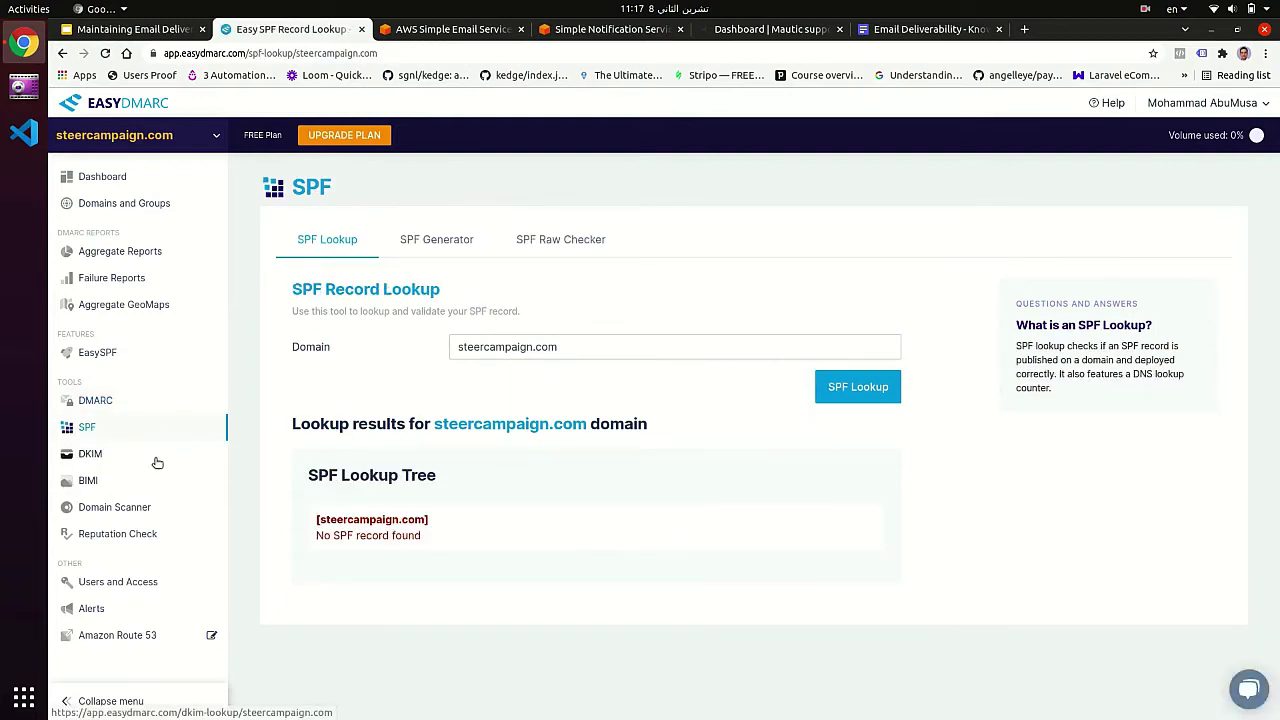
# - Check steercampaign.com's DKIM lookup (no selectors found) and BIMI lookup (no BIMI record)
pyautogui.click(155, 460)
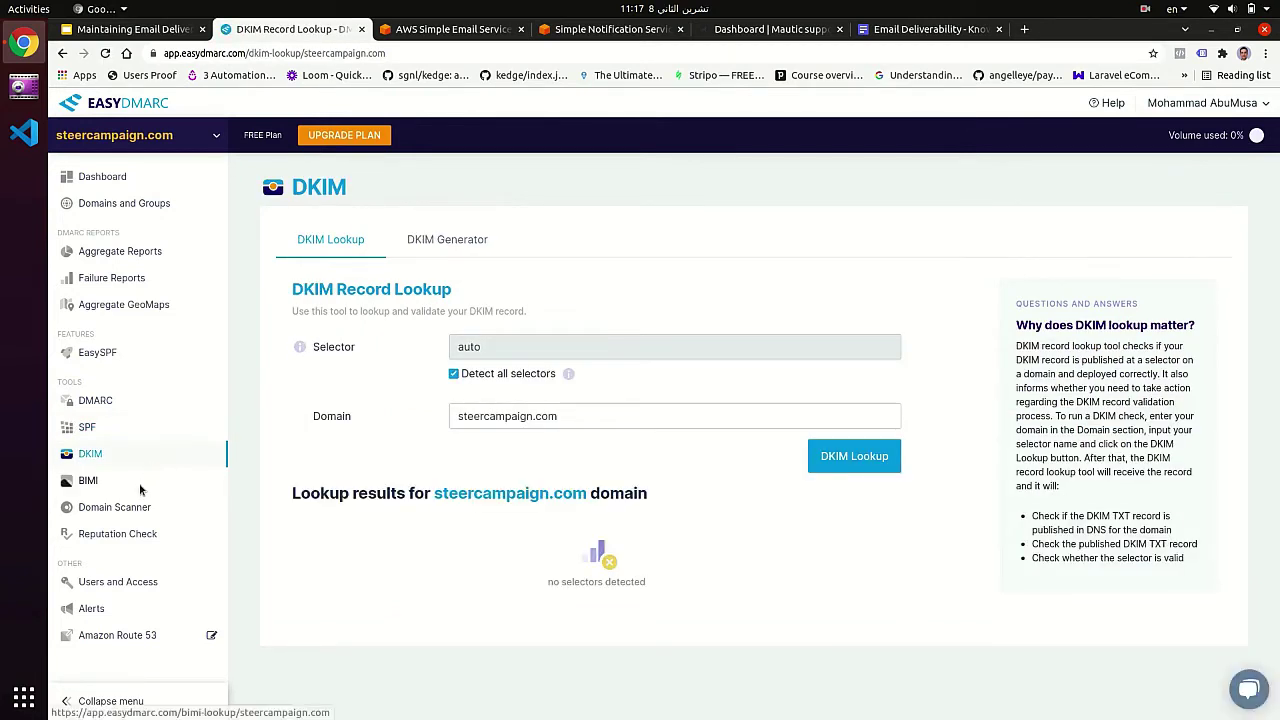
pyautogui.click(140, 487)
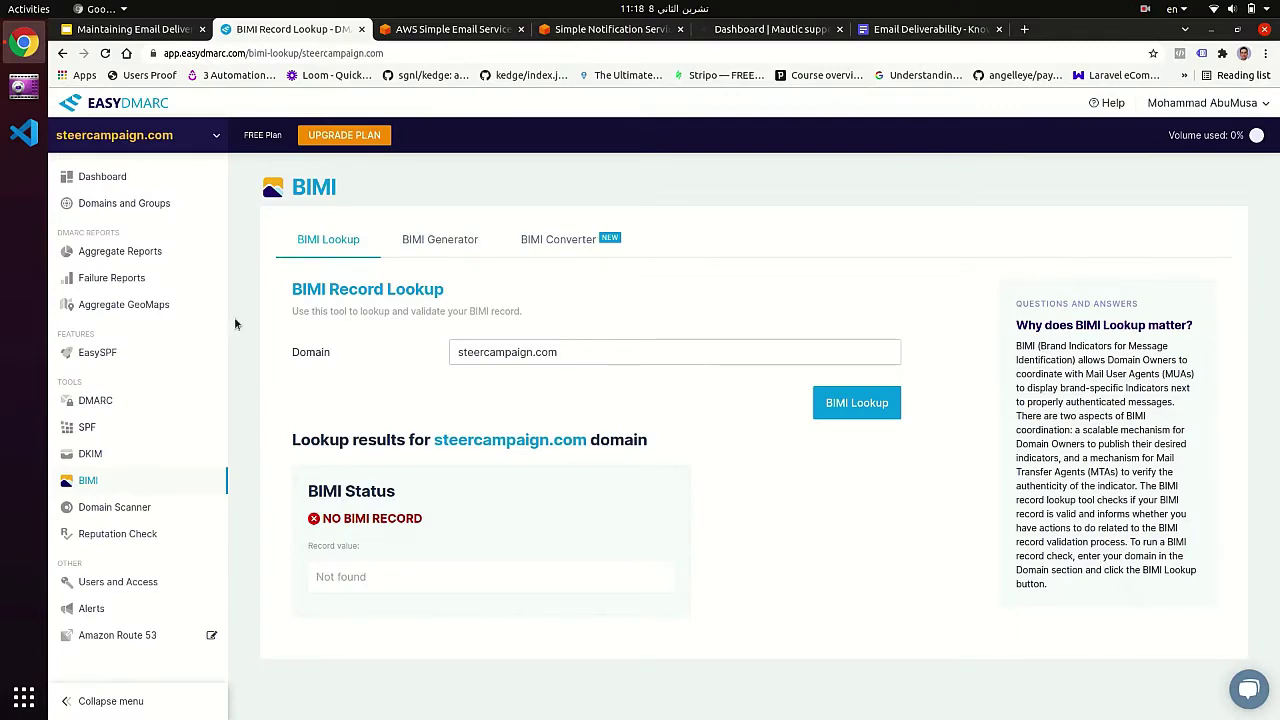
# - Open the Unverified domain identity in Amazon SES, showing DKIM not configured with Easy DKIM RSA_1024_BIT
pyautogui.click(428, 36)
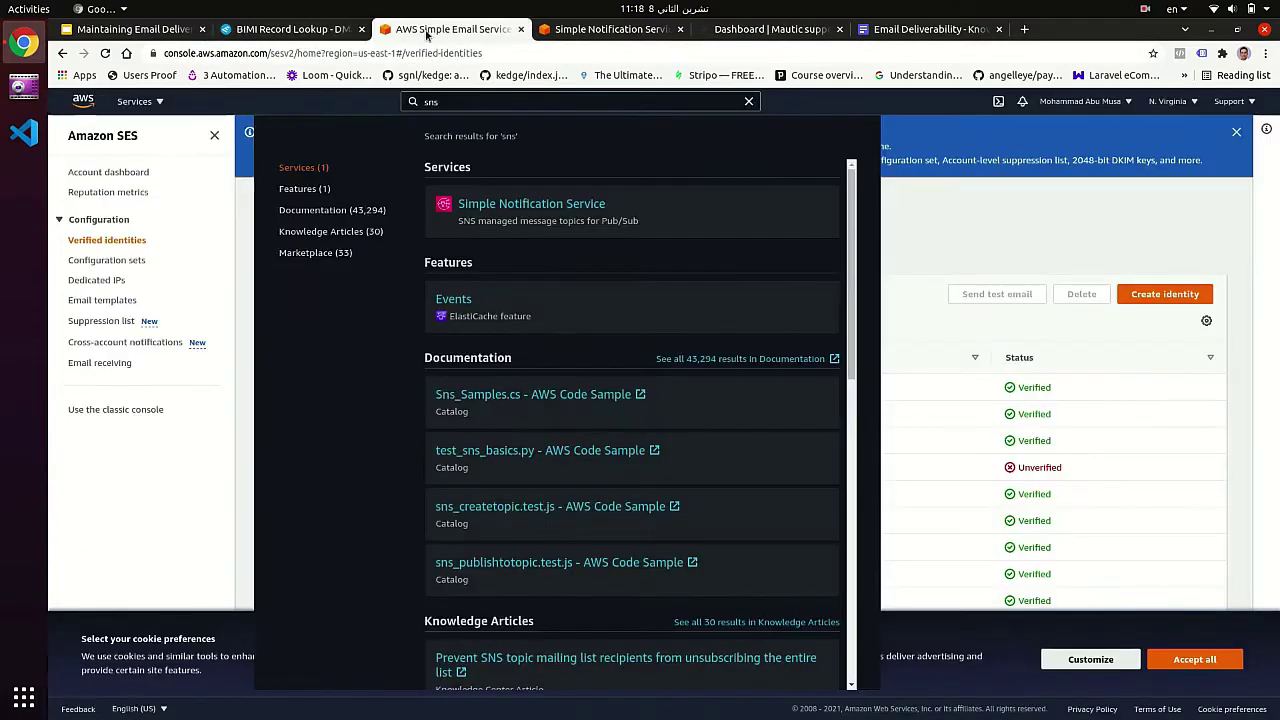
pyautogui.click(928, 206)
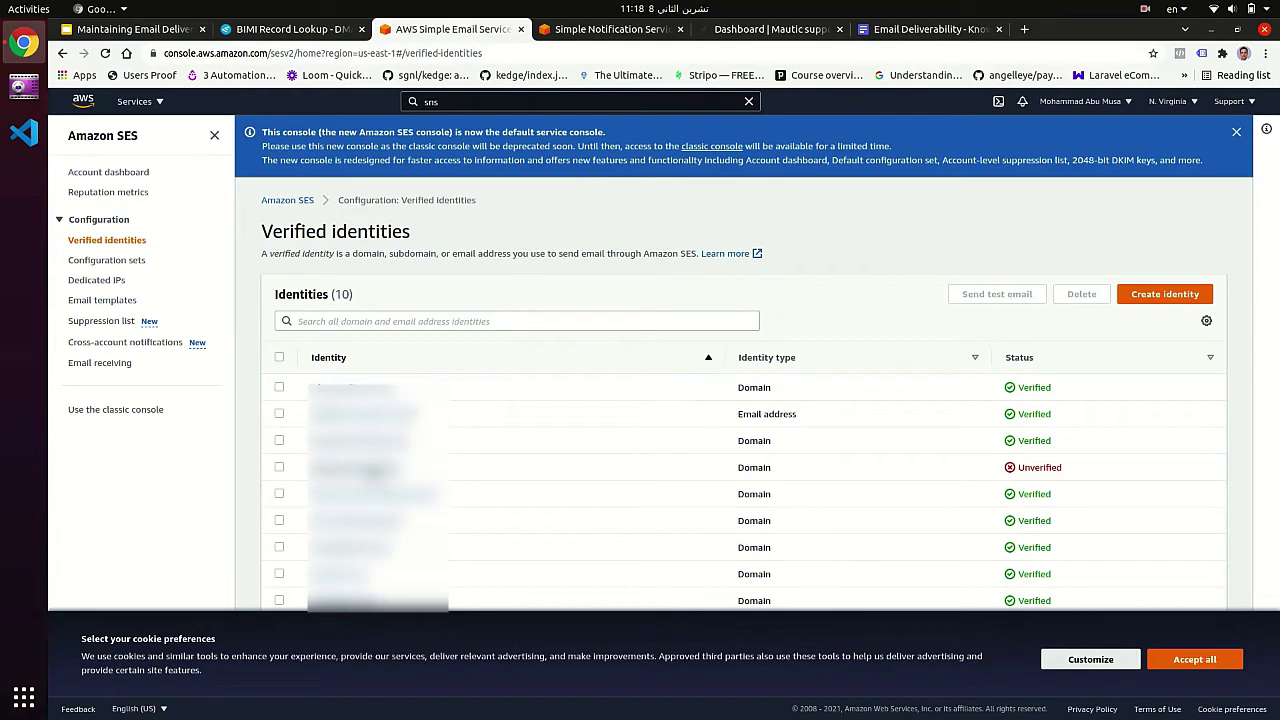
pyautogui.click(370, 468)
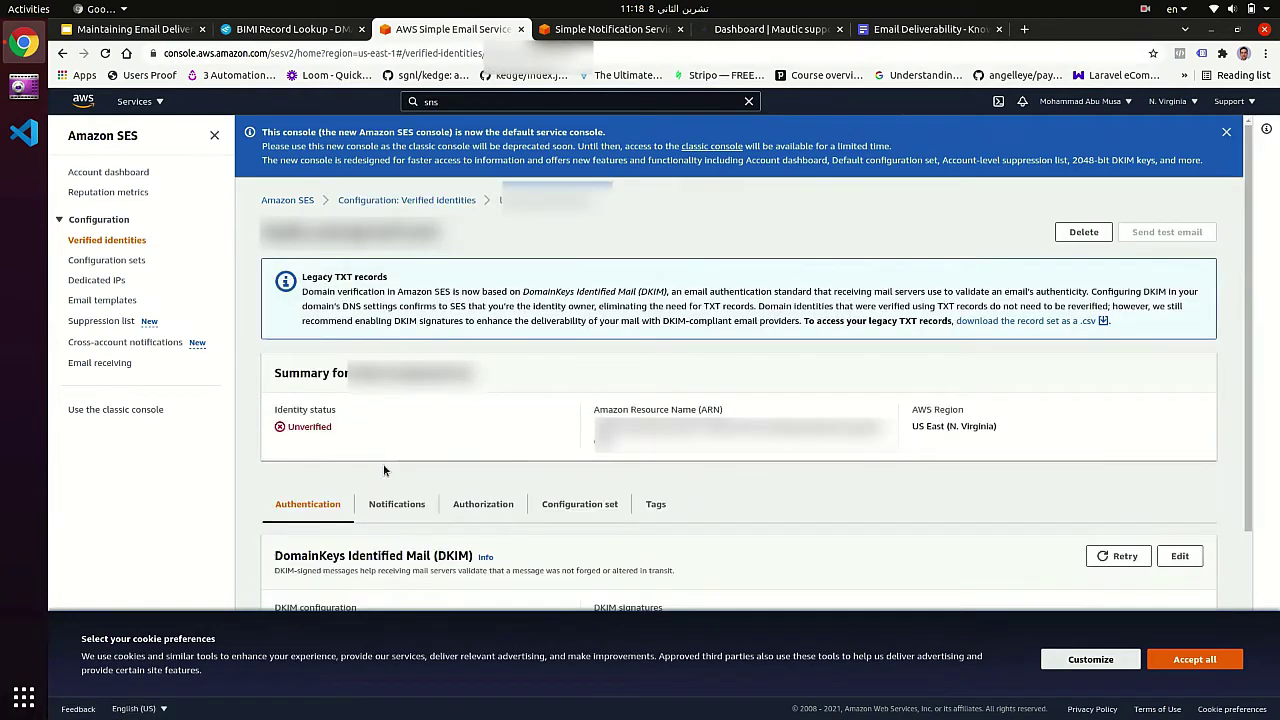
pyautogui.scroll(-3, 467, 459)
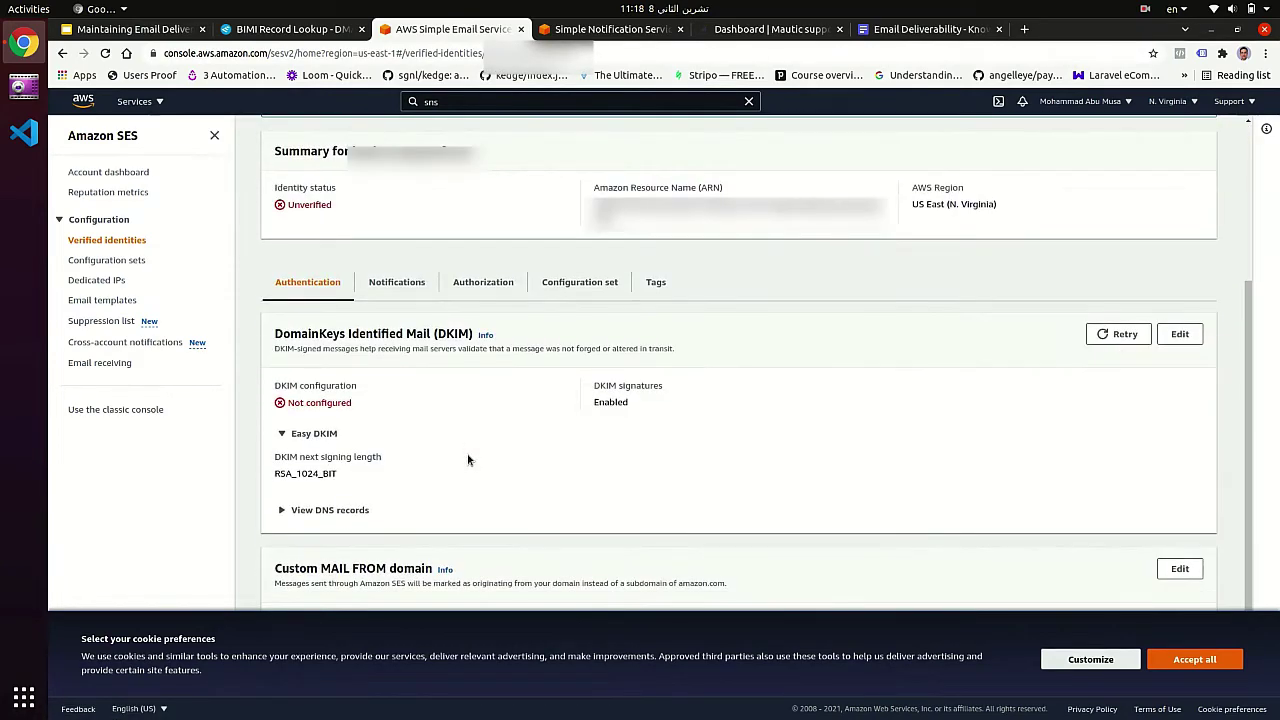
pyautogui.scroll(1, 467, 459)
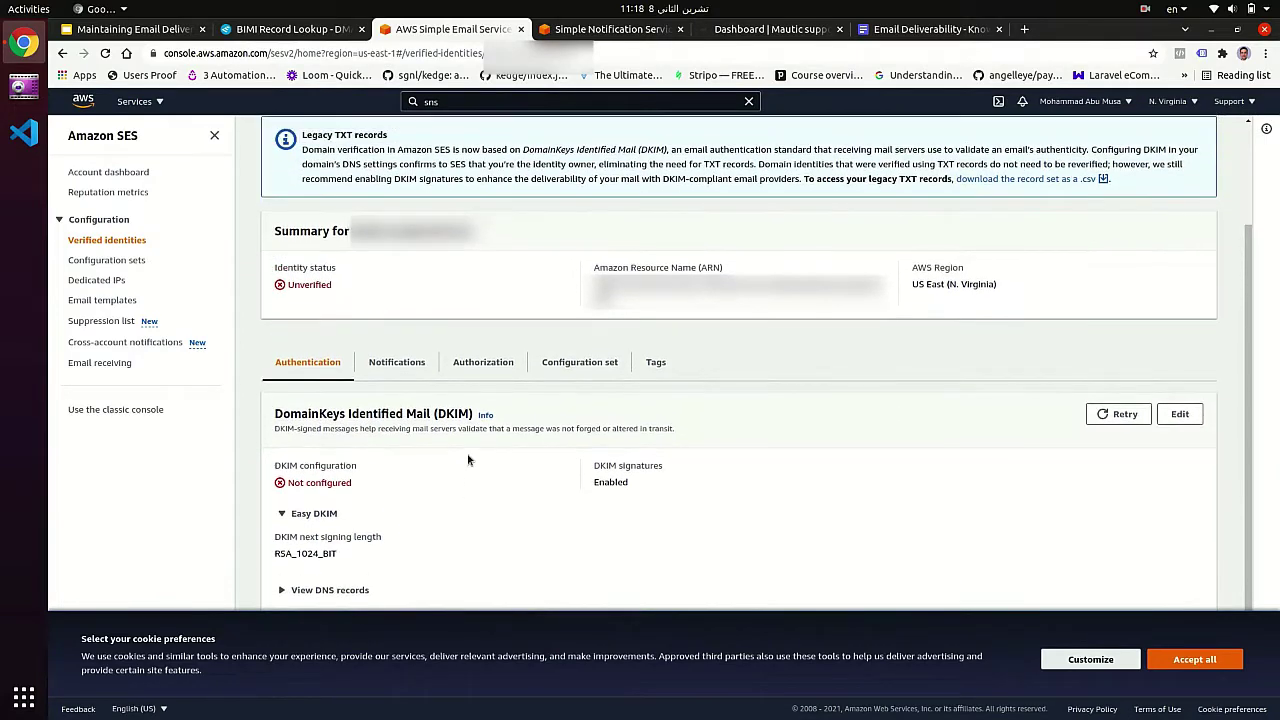
pyautogui.scroll(1, 467, 459)
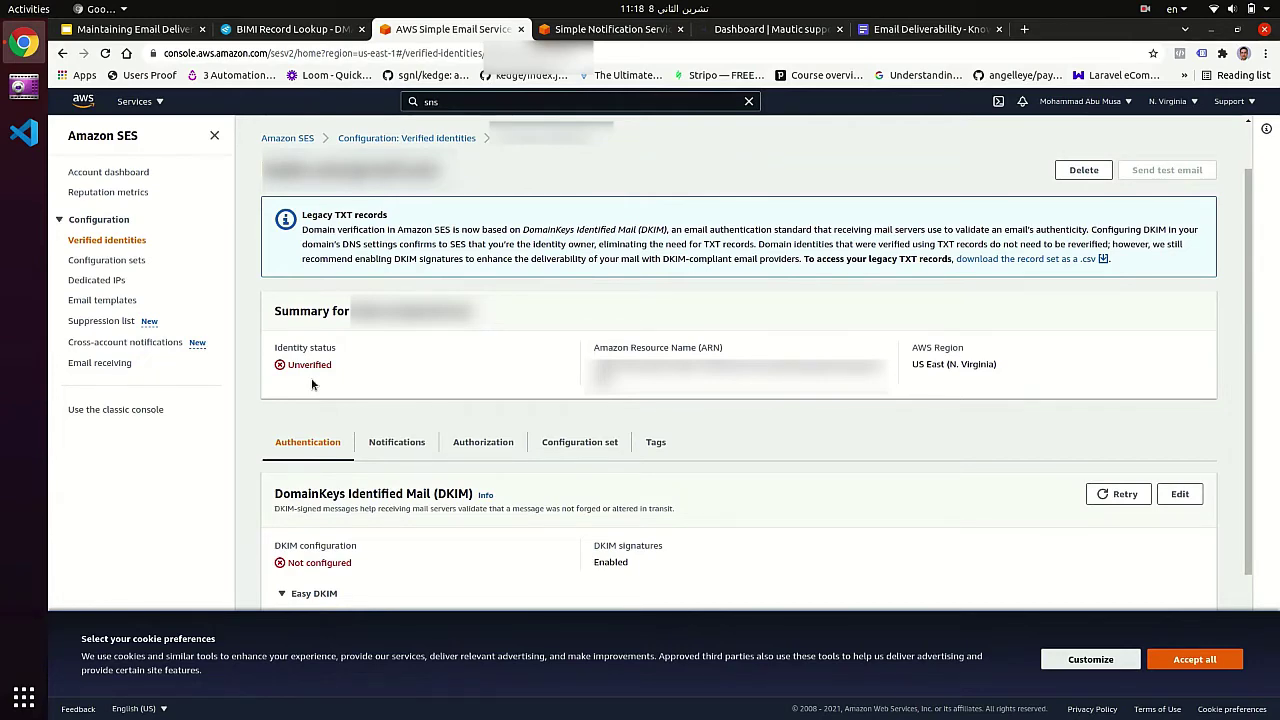
pyautogui.scroll(-3, 311, 384)
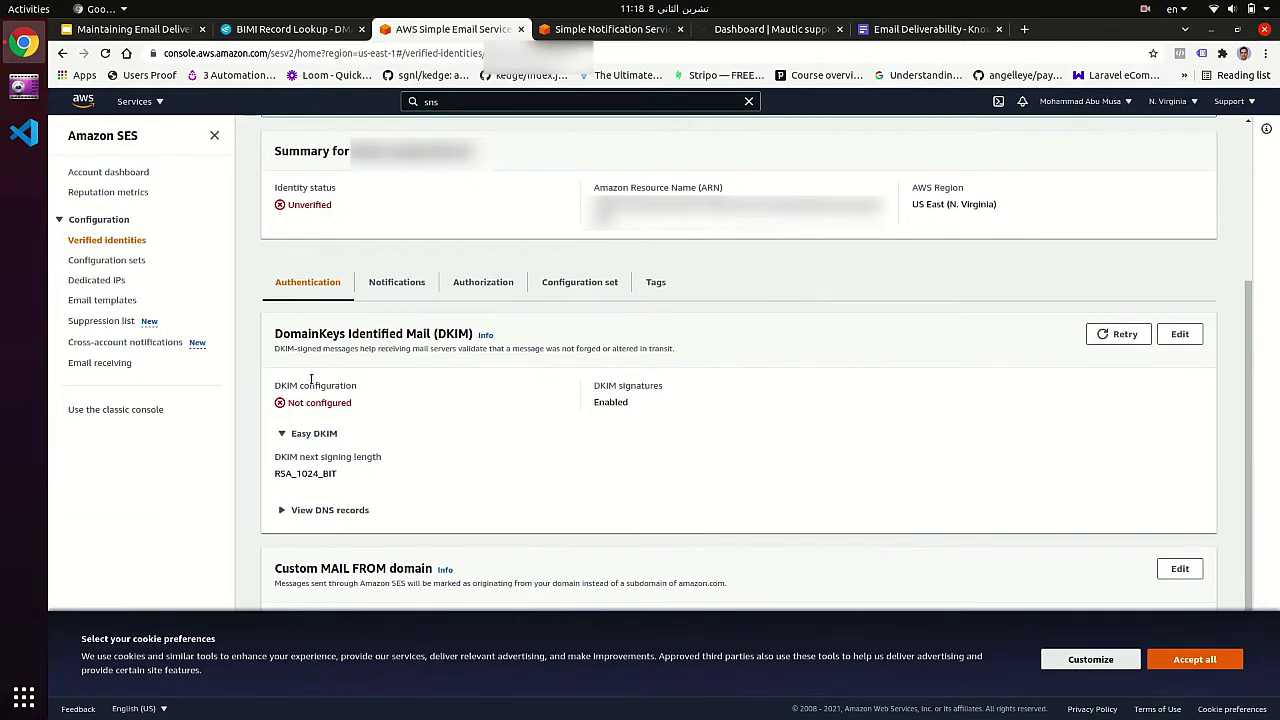
# - Expand the DKIM DNS records, accept all cookies, and view Dedicated IPs: one IP, warm-up 100% complete
pyautogui.click(443, 505)
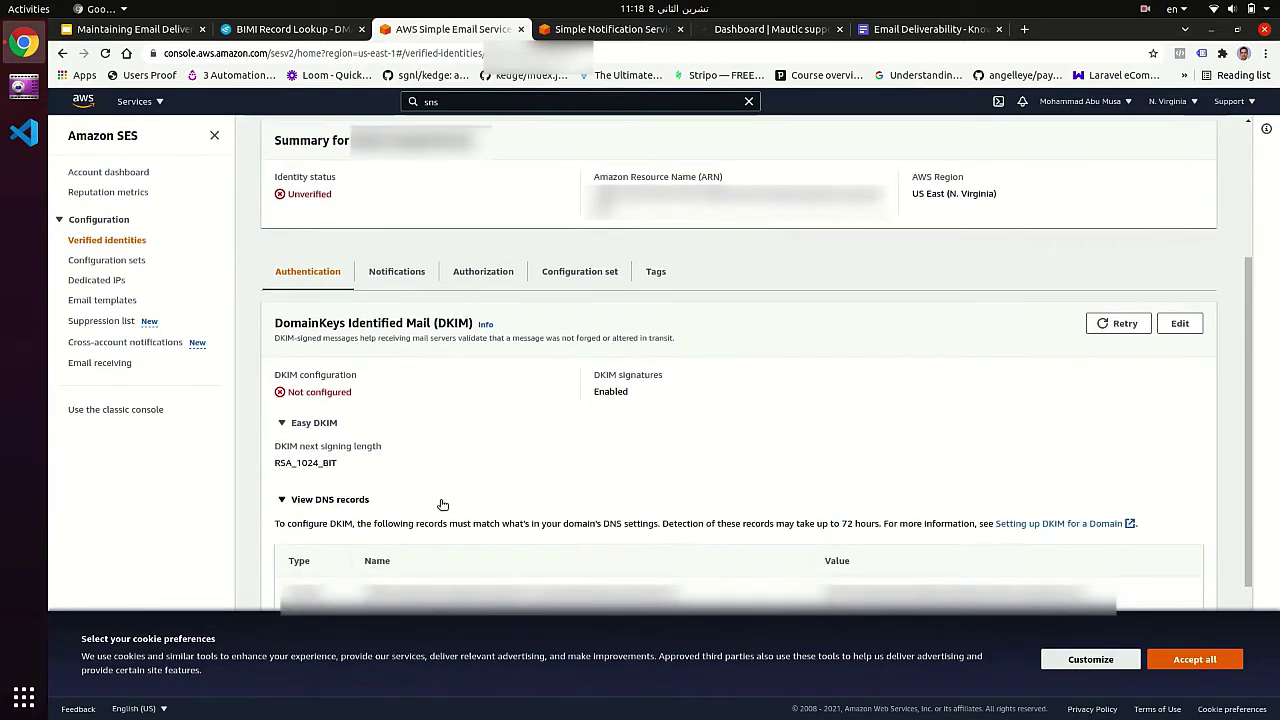
pyautogui.scroll(-3, 443, 505)
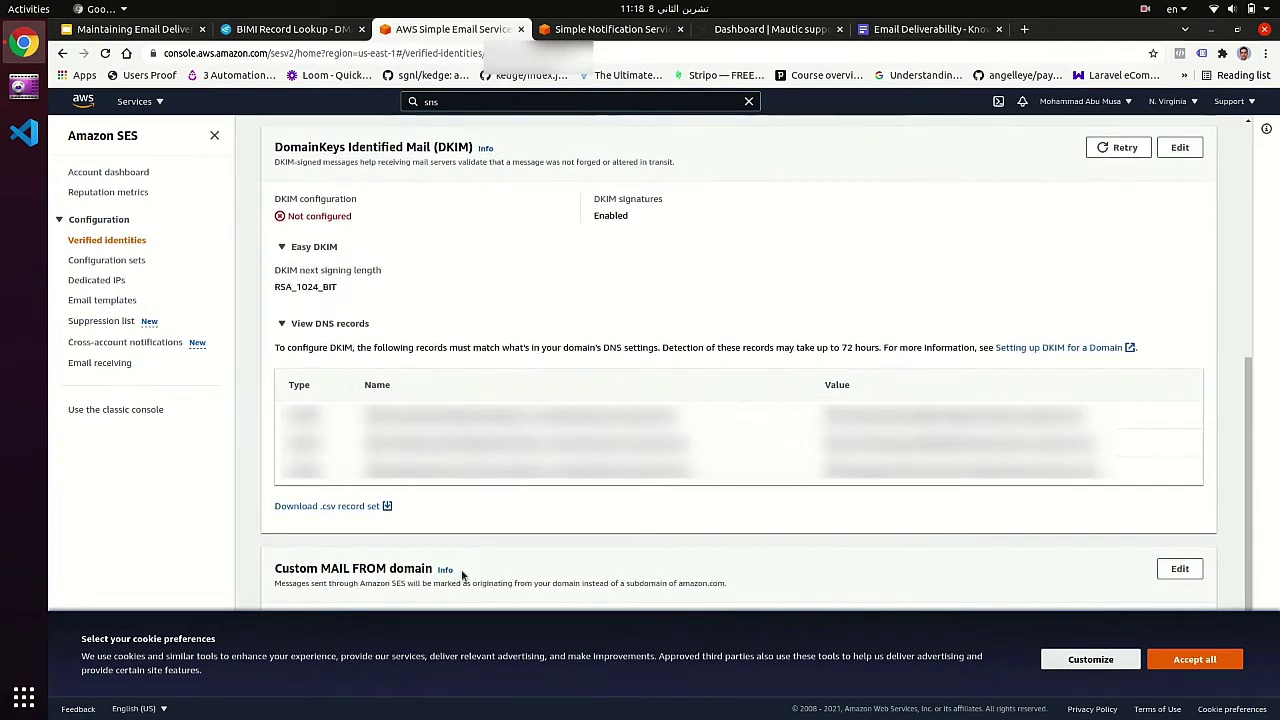
pyautogui.click(1165, 660)
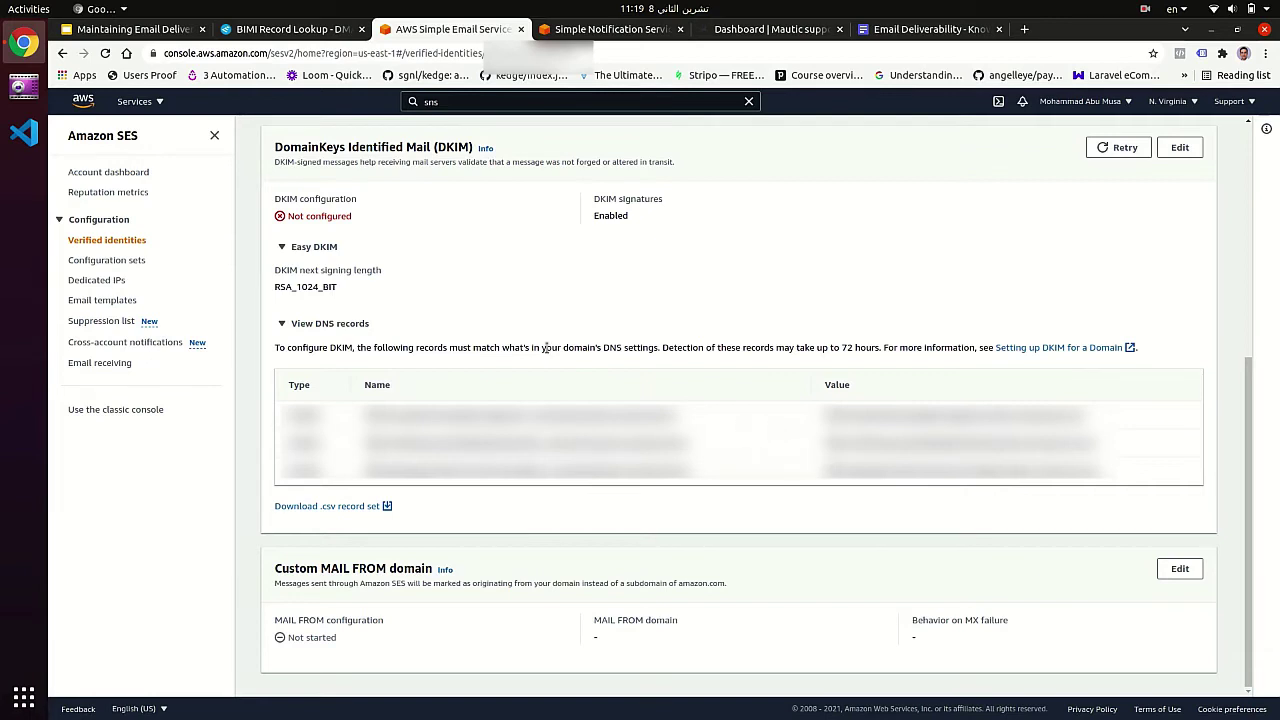
pyautogui.click(106, 281)
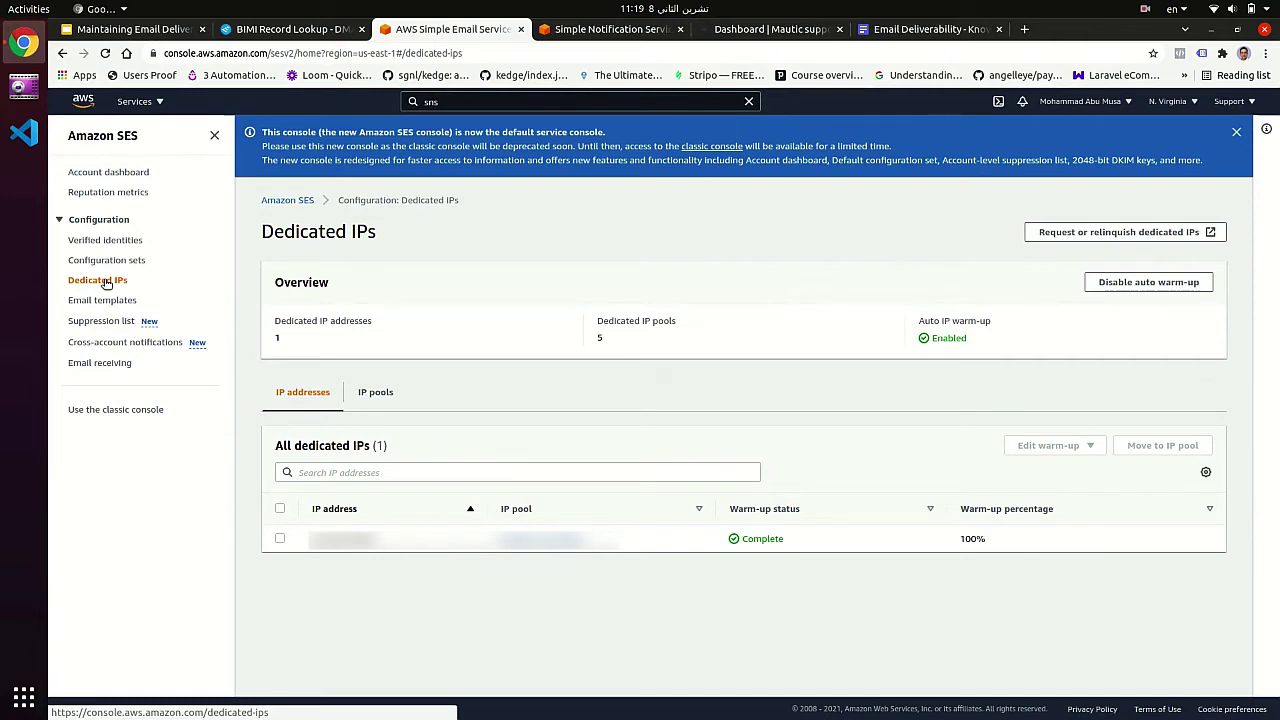
# - Open Google Postmaster Tools in a new tab and open the verified domain's Spam Rate dashboard
pyautogui.hotkey('ctrl', 't')
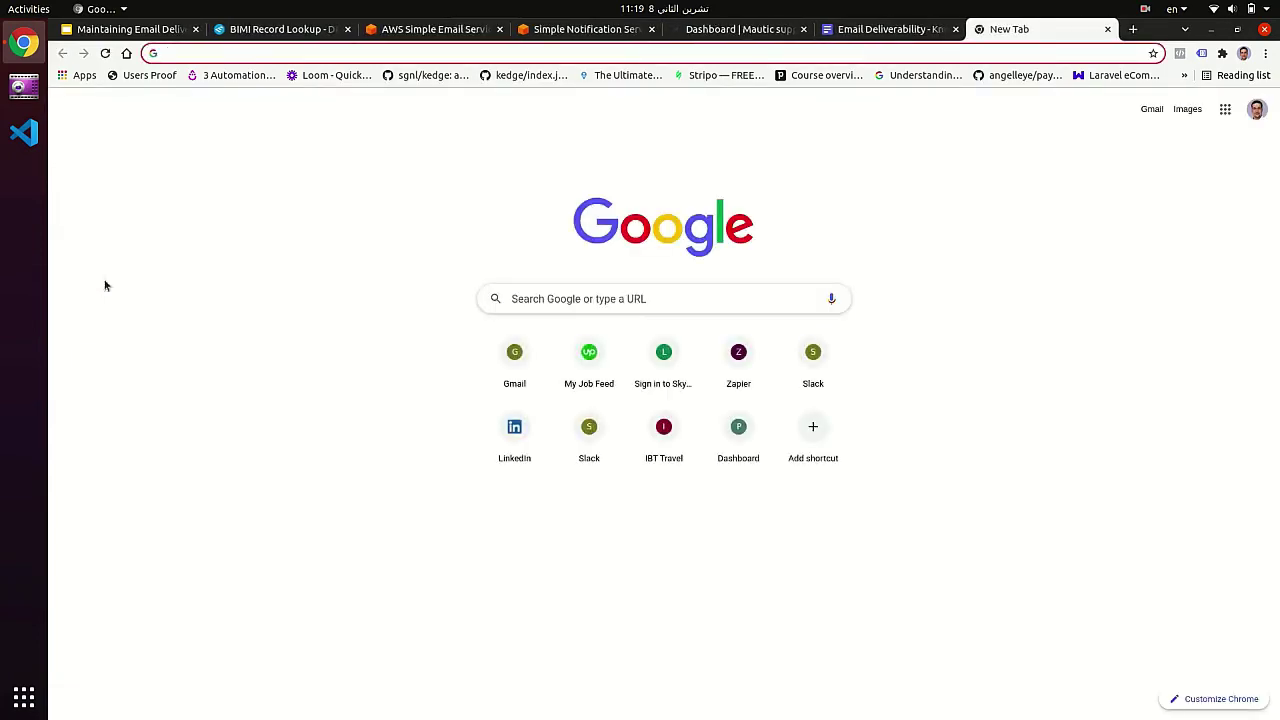
pyautogui.write('post')
pyautogui.press('Return')
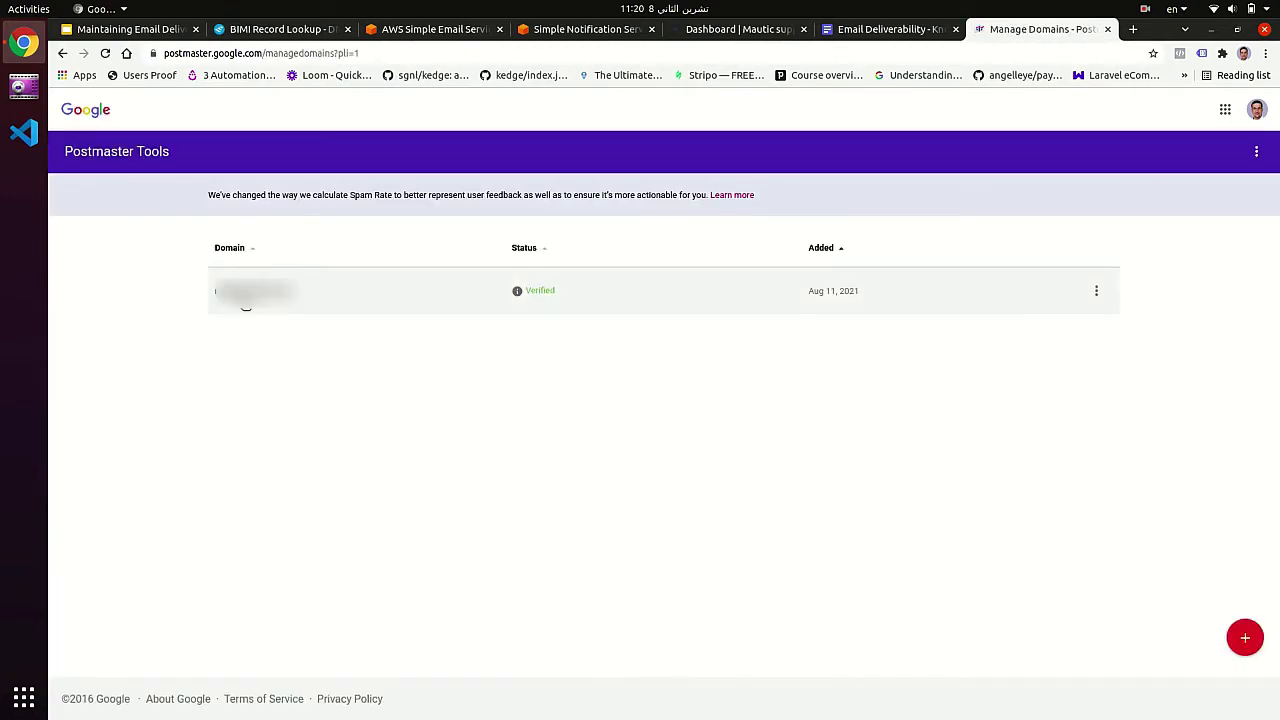
pyautogui.click(244, 306)
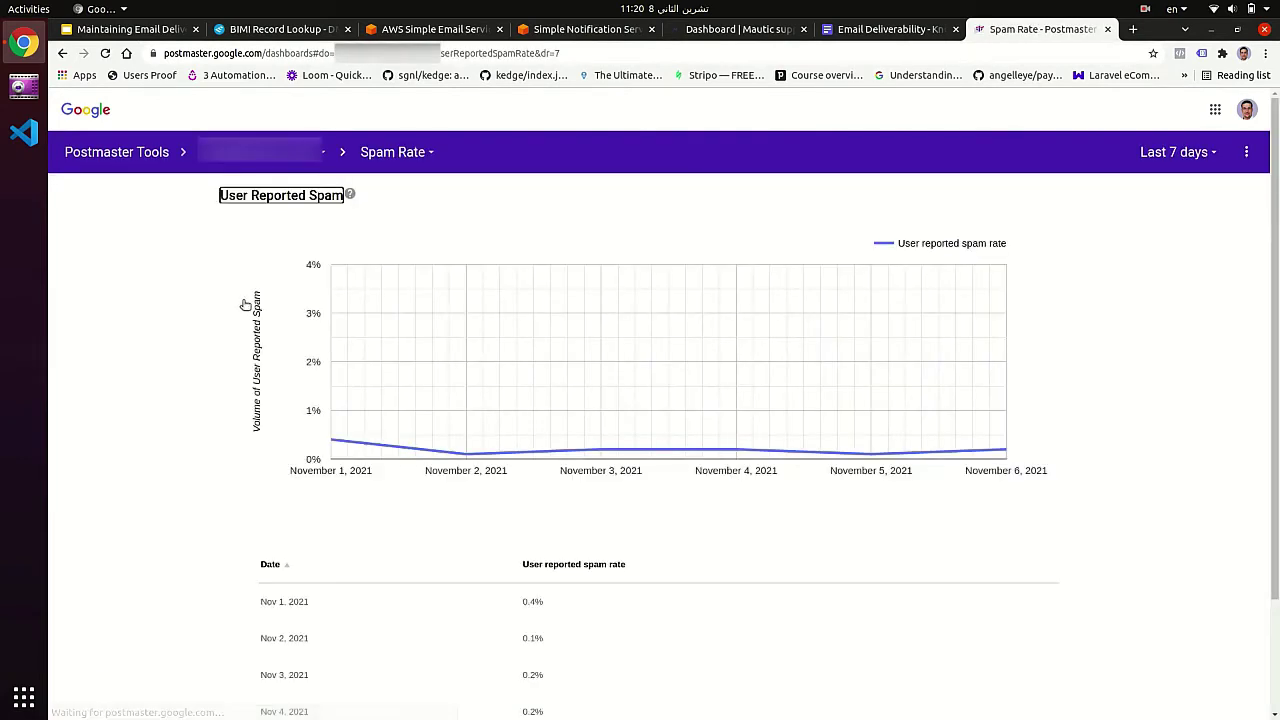
# - Switch the dashboard to IP Reputation, showing Medium for all IPs November 1–6, 2021
pyautogui.moveTo(463, 302)
pyautogui.scroll(-1, 580, 240)
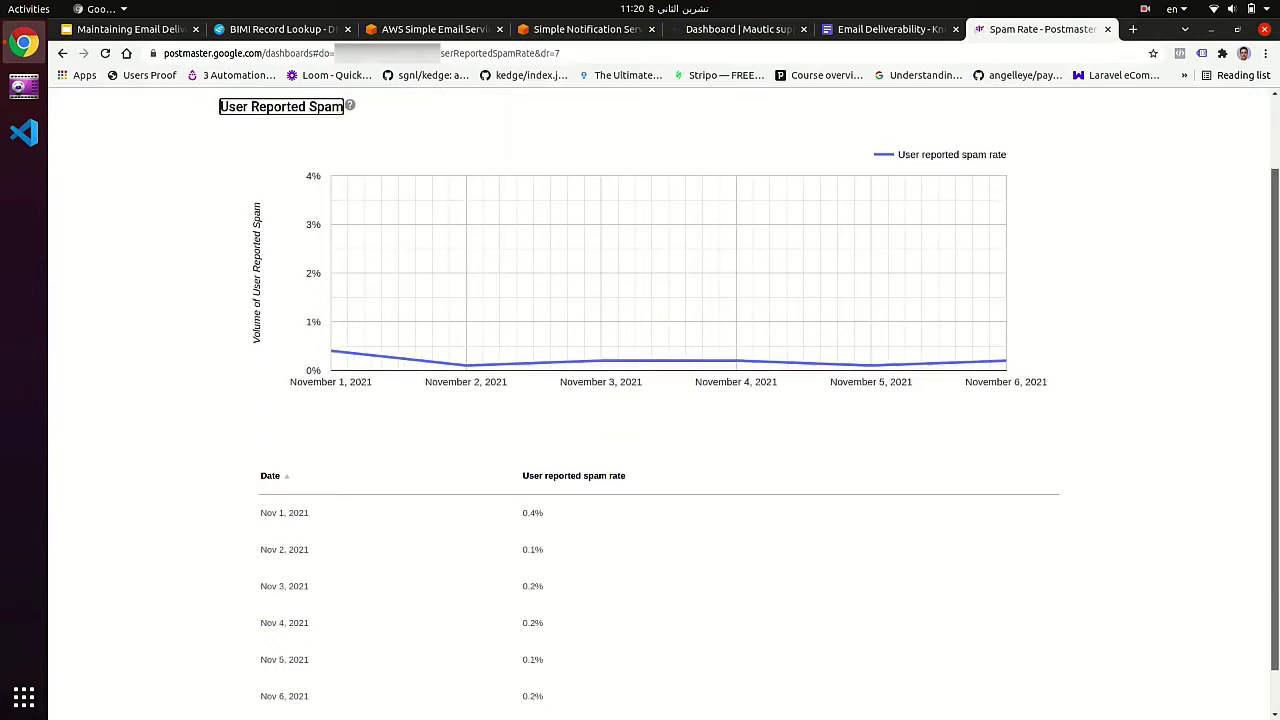
pyautogui.scroll(1, 650, 200)
pyautogui.click(430, 153)
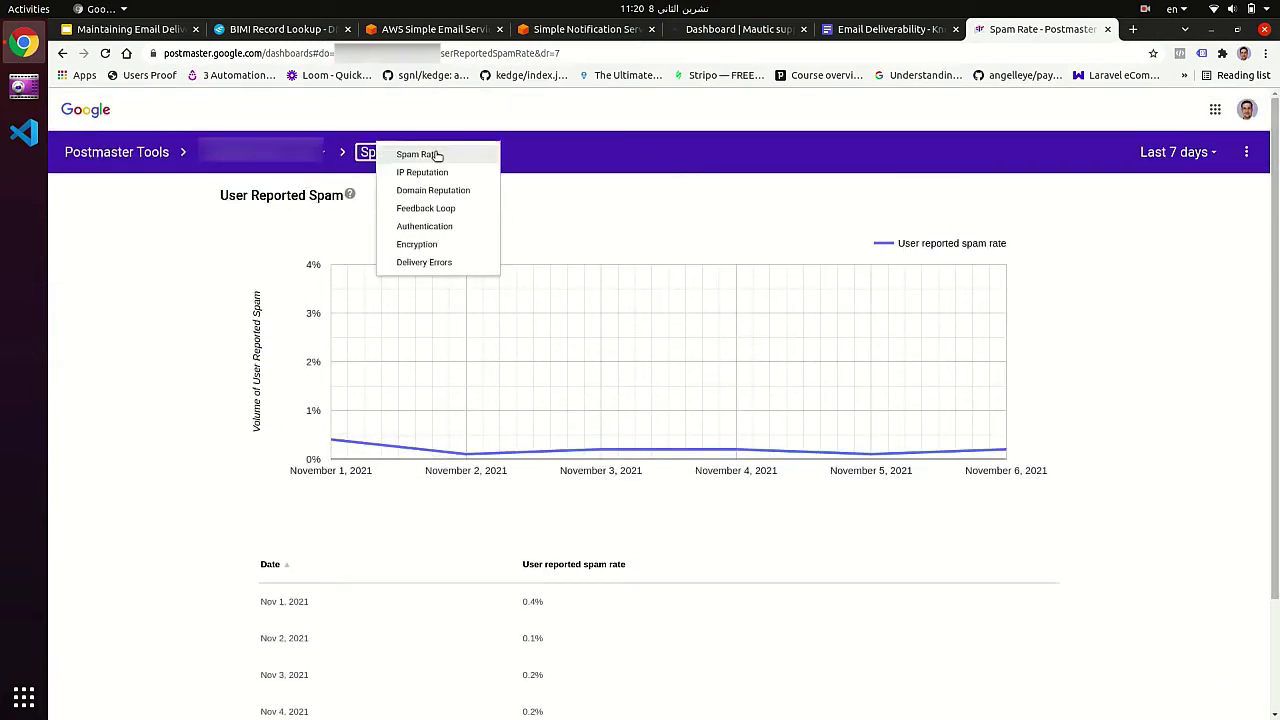
pyautogui.click(455, 175)
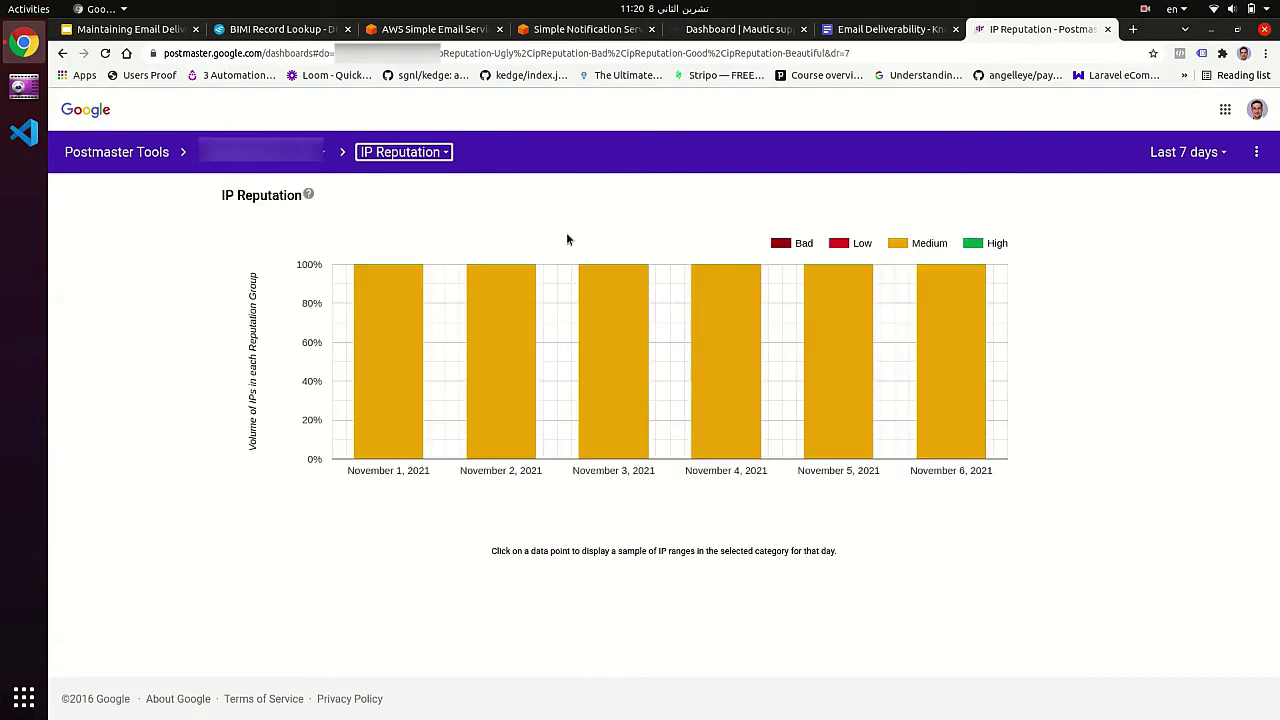
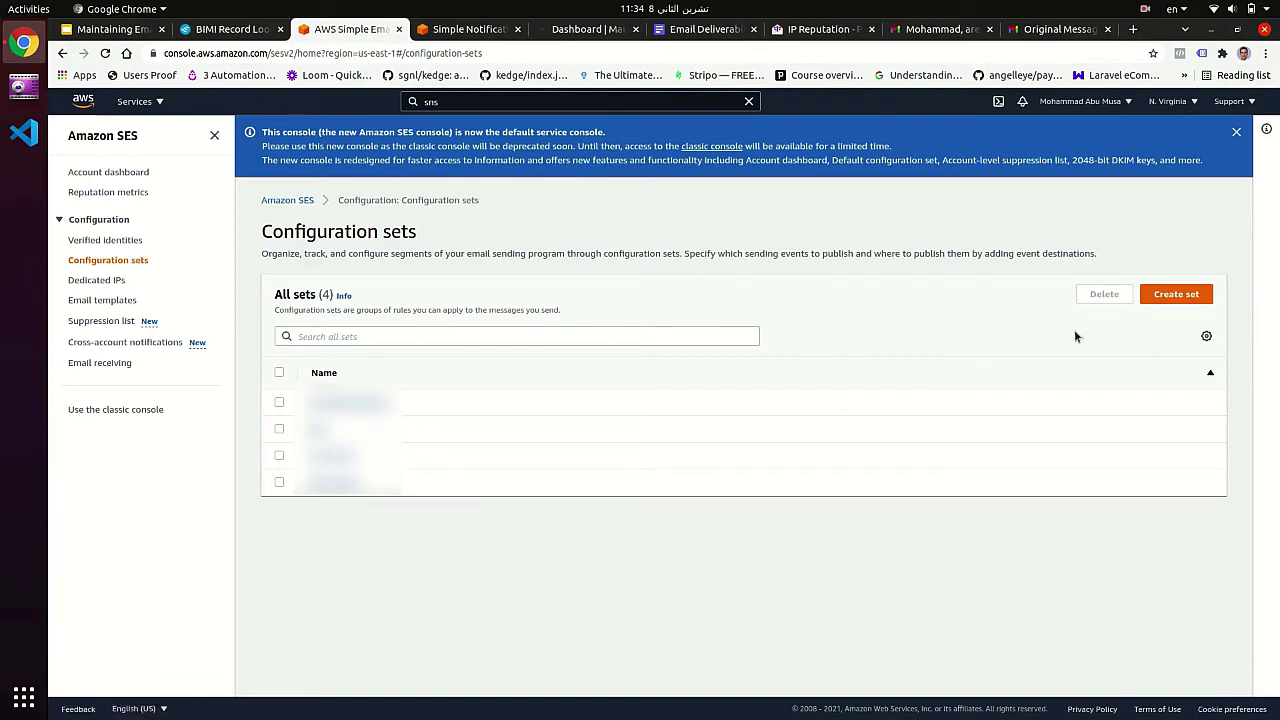
# - Start a new configuration set and scroll through its empty General details form
pyautogui.click(1170, 297)
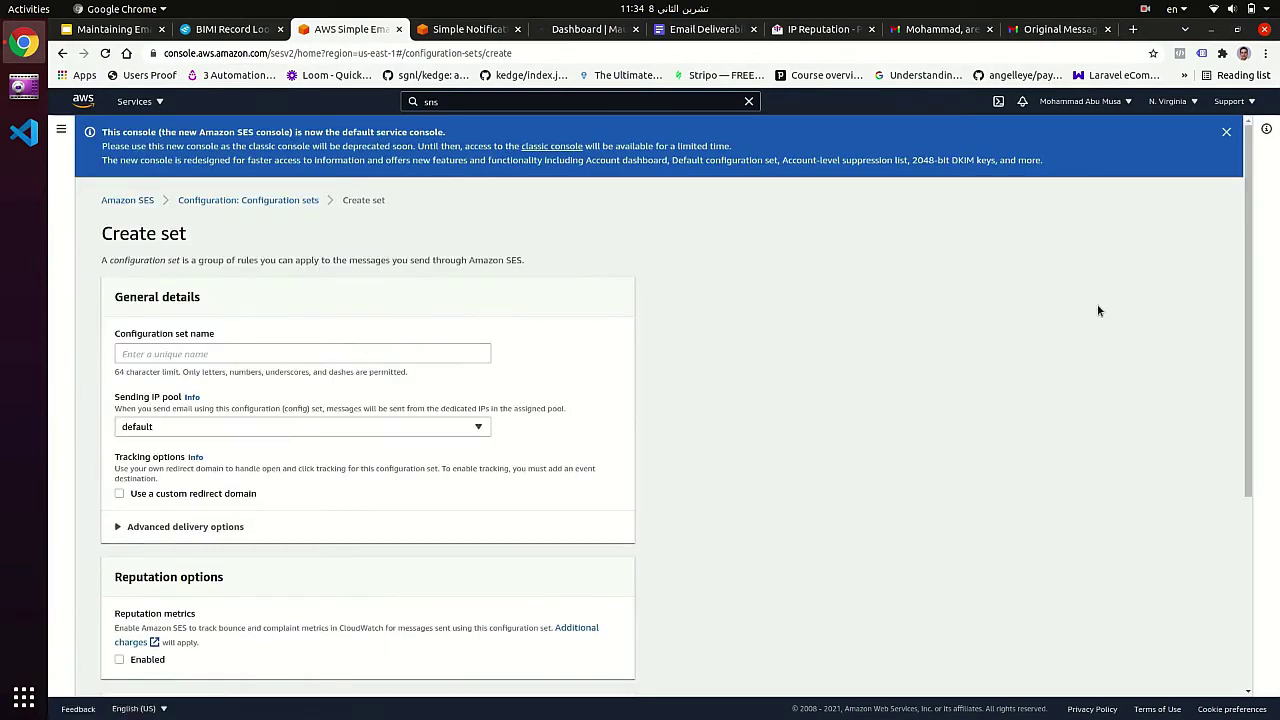
pyautogui.scroll(-2, 1093, 310)
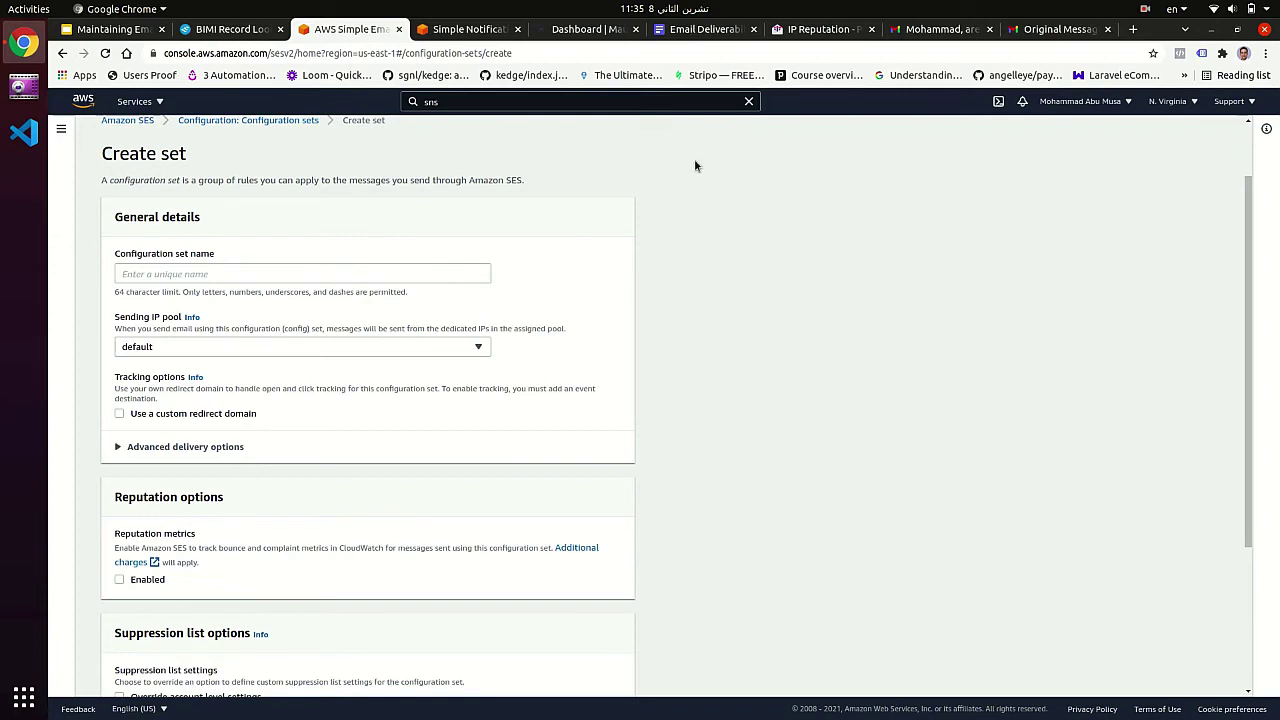
pyautogui.click(115, 29)
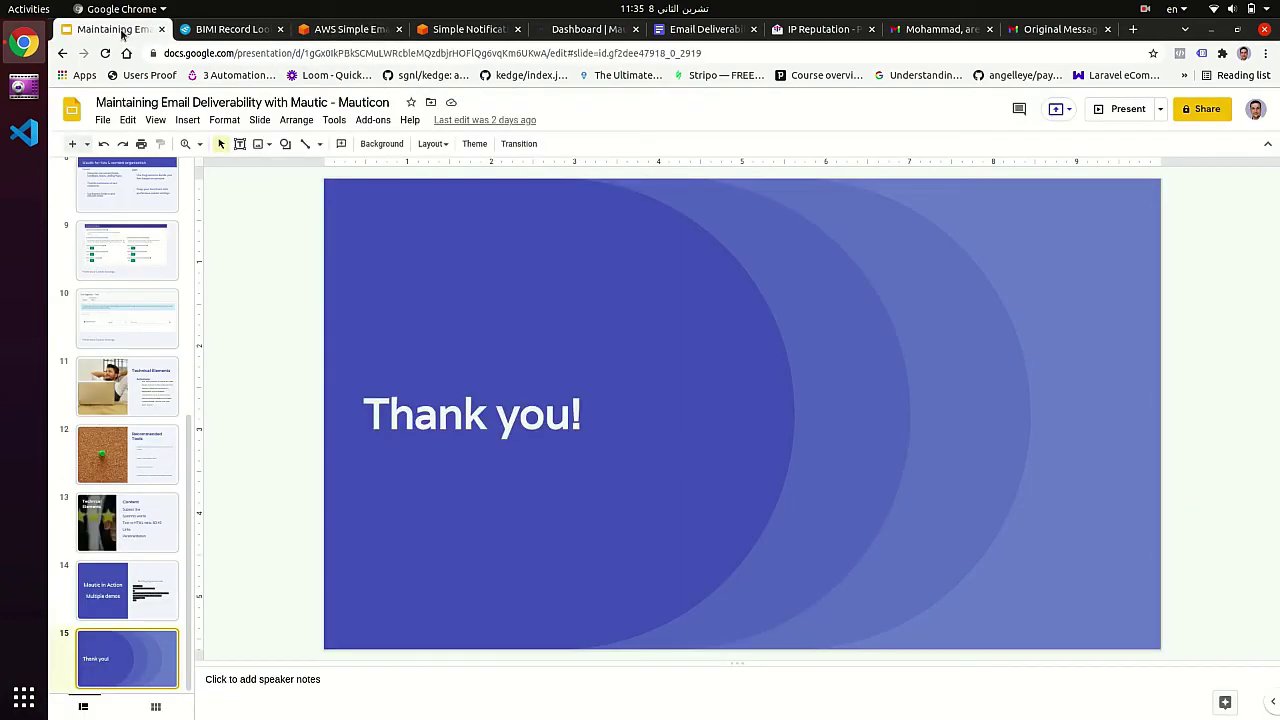
pyautogui.press('Up')
pyautogui.press('Up')
pyautogui.press('Up')
pyautogui.press('Up')
pyautogui.press('Up')
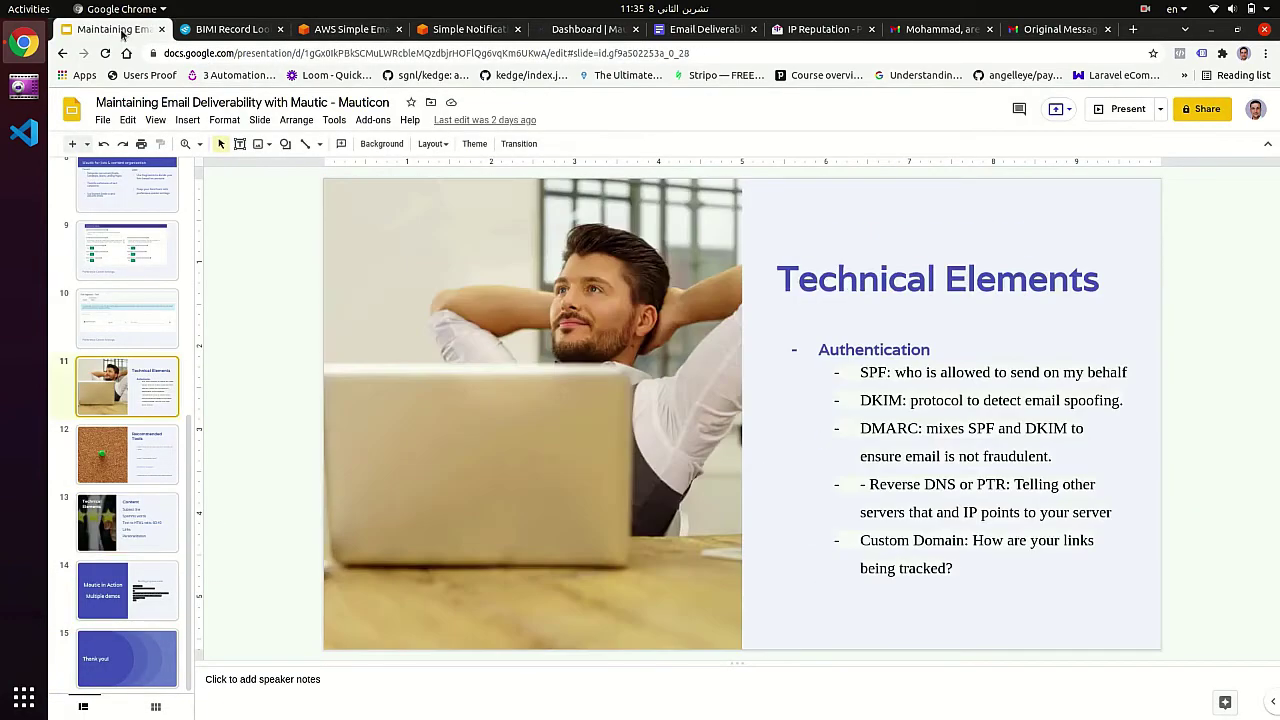
pyautogui.press('Down')
pyautogui.click(364, 28)
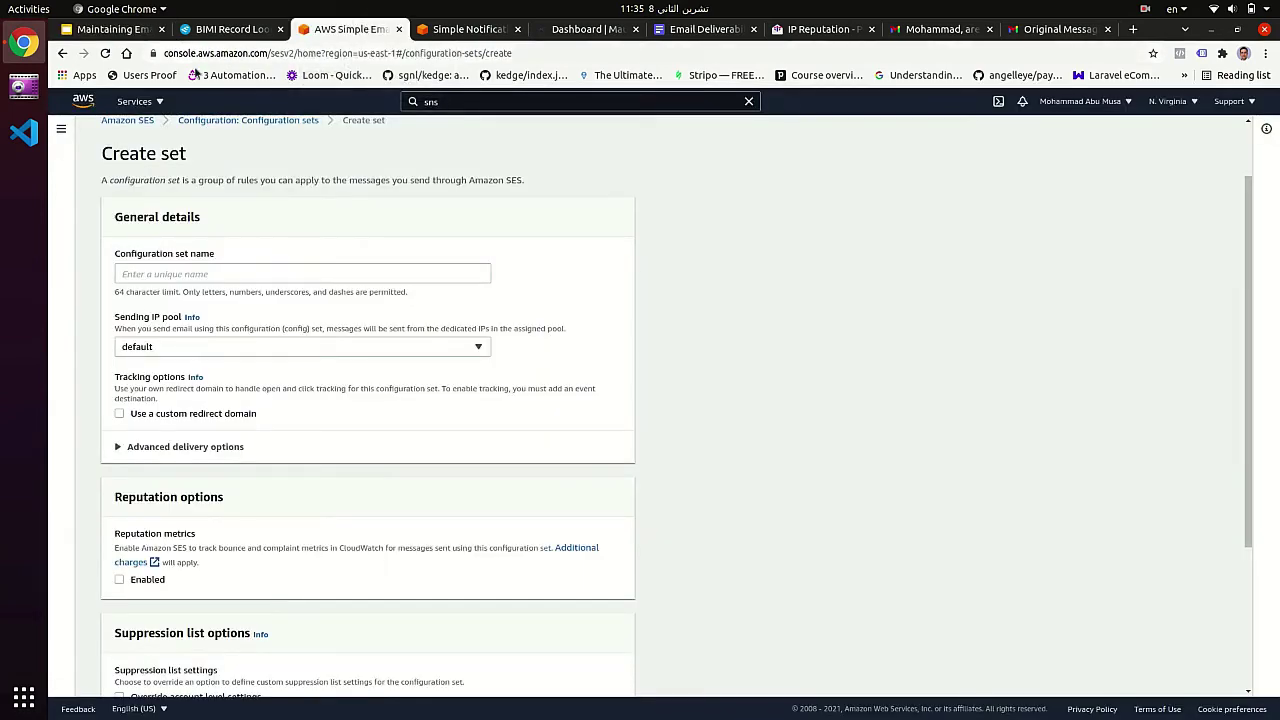
# - Open the first verified identity and expand its DKIM DNS records to show the three CNAMEs
pyautogui.click(61, 128)
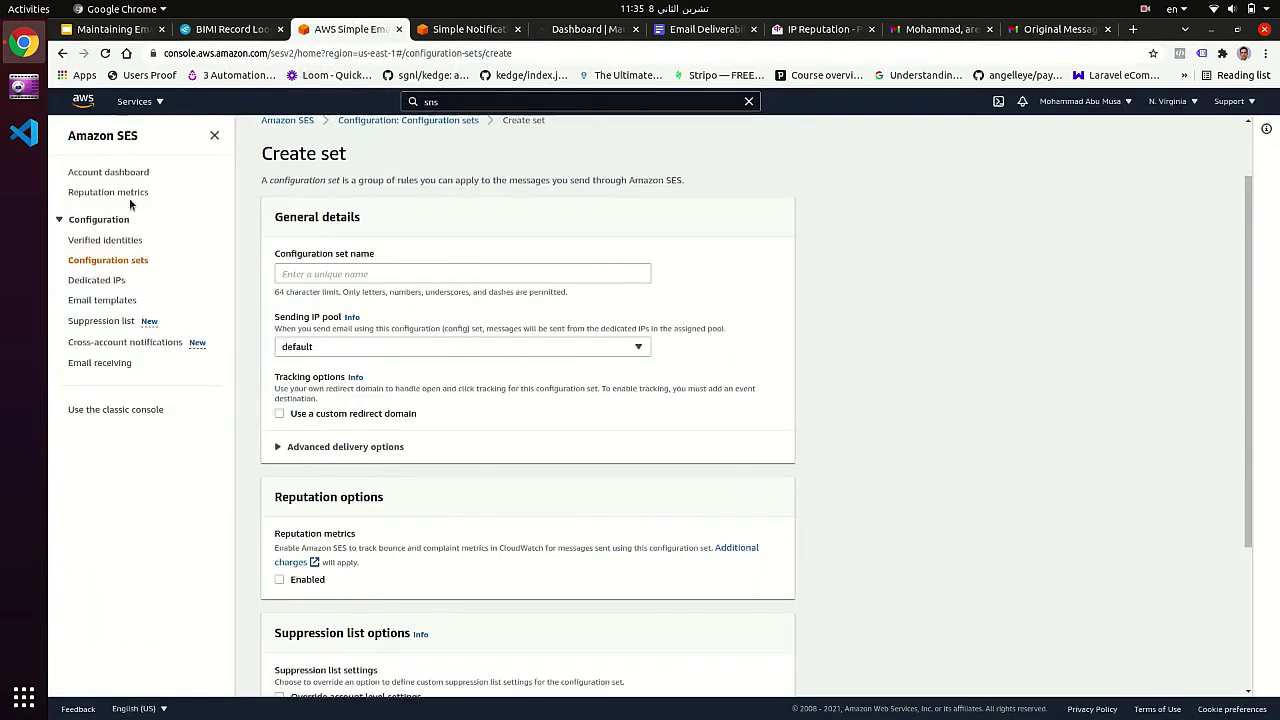
pyautogui.click(126, 241)
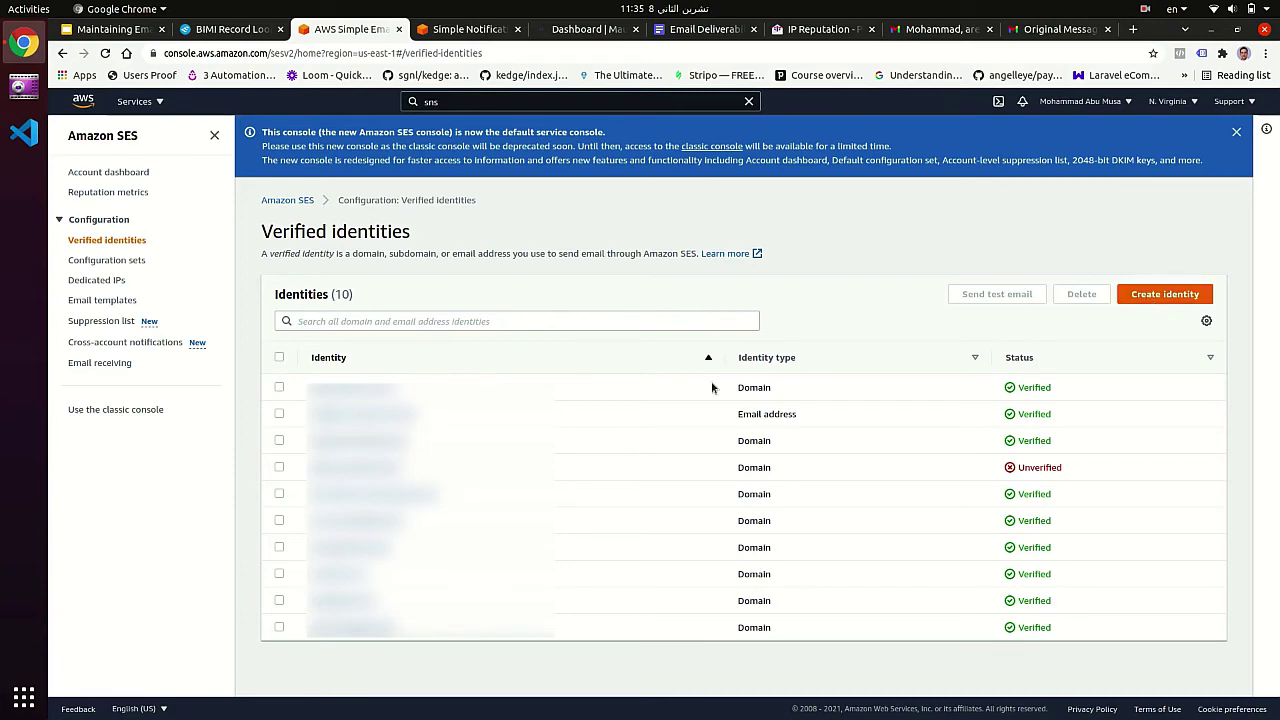
pyautogui.click(425, 390)
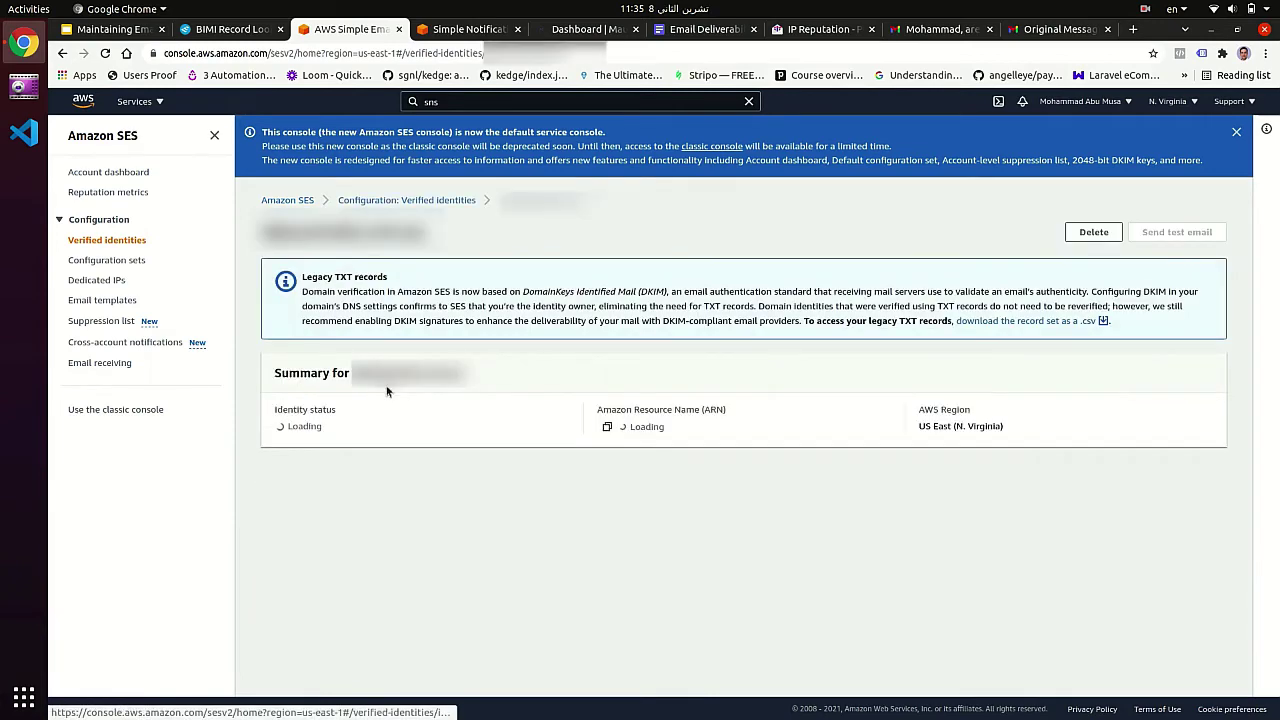
pyautogui.scroll(-4, 428, 395)
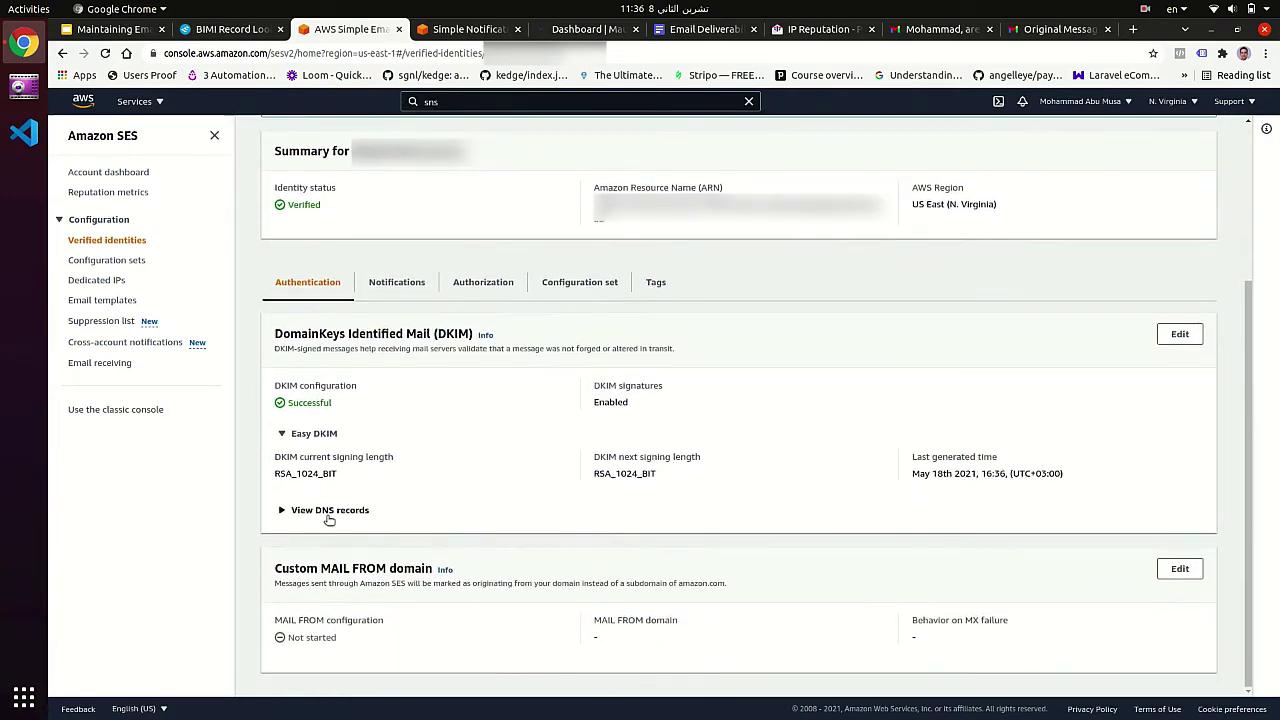
pyautogui.click(329, 510)
pyautogui.scroll(-1, 403, 495)
pyautogui.scroll(-1, 403, 495)
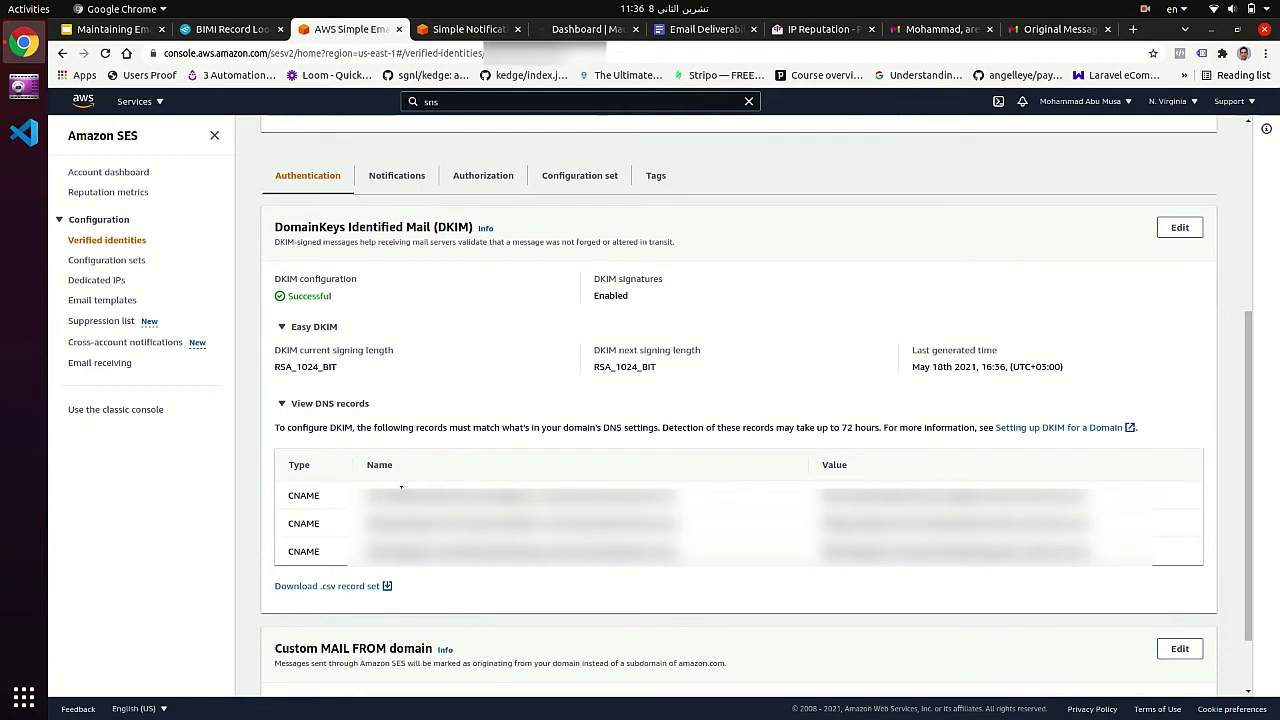
# - Search Google for 'spf gene' in a new tab and open MxToolbox's SPF Record Generator
pyautogui.hotkey('ctrl', 't')
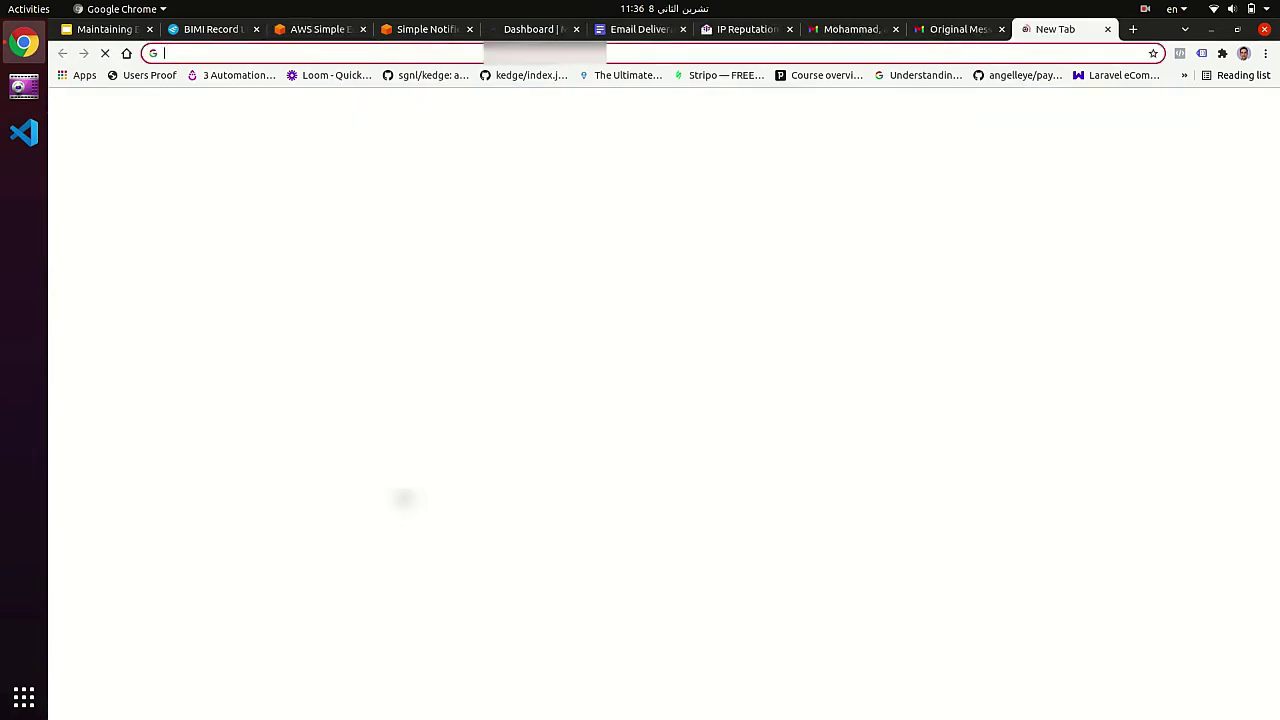
pyautogui.write('e')
pyautogui.press('BackSpace')
pyautogui.write('spf gene')
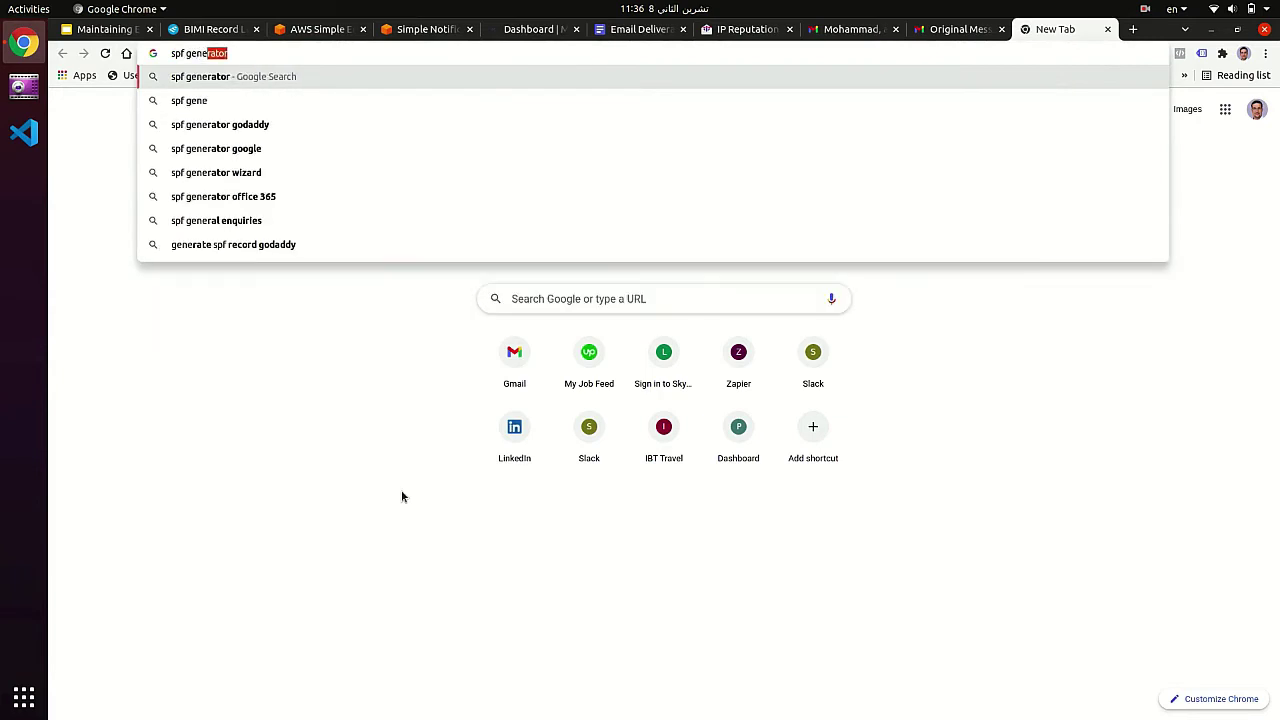
pyautogui.press('Return')
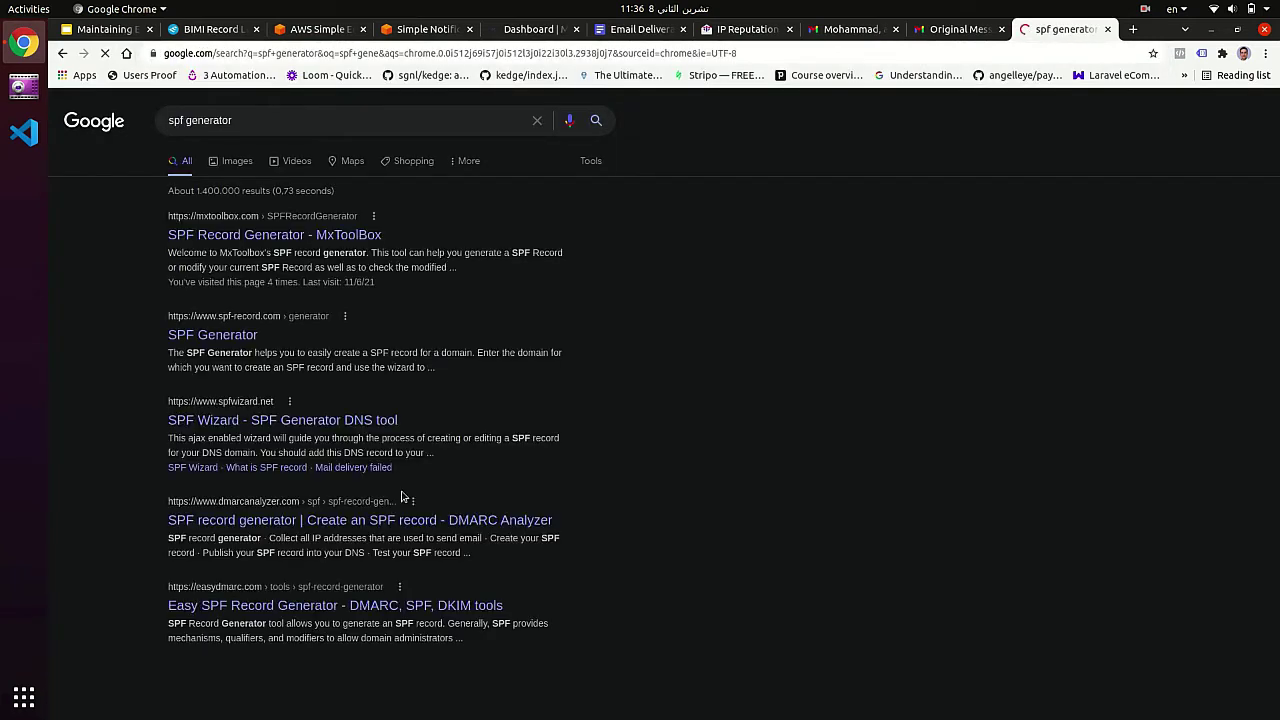
pyautogui.click(287, 238)
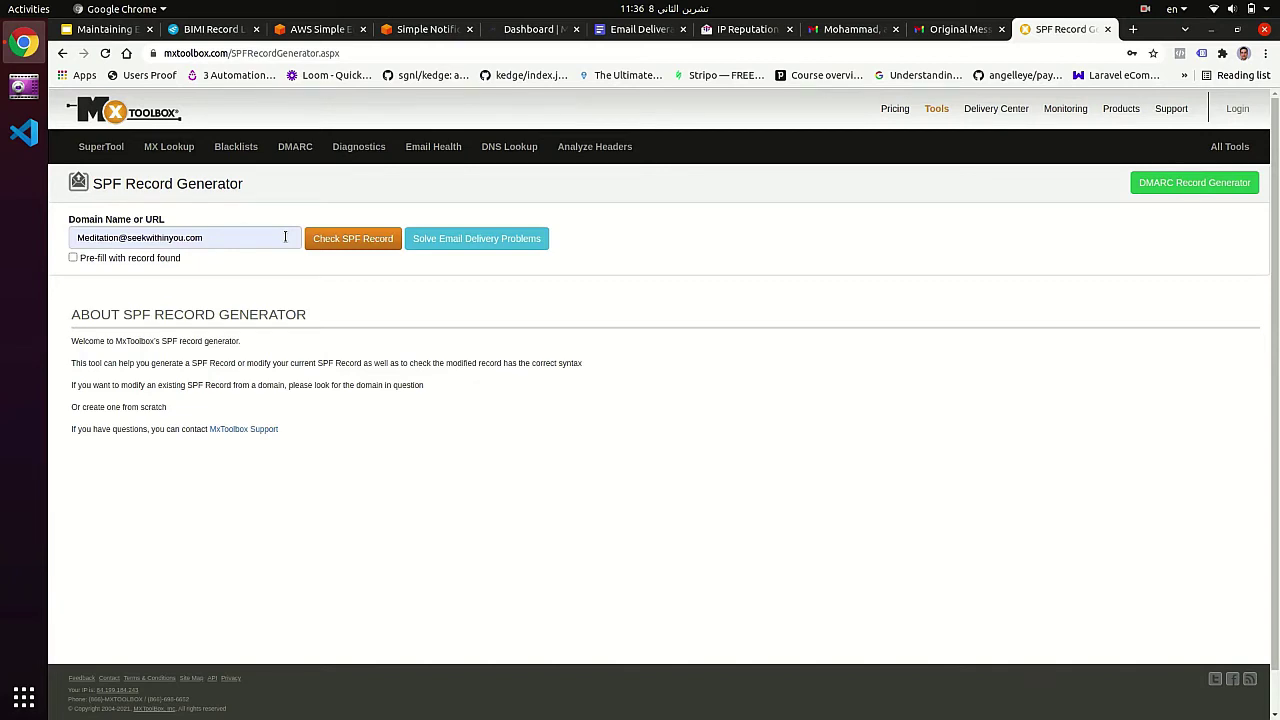
pyautogui.hotkey('ctrl', 't')
# - Go to godaddy.com and dismiss the page translation offer
pyautogui.write('goda')
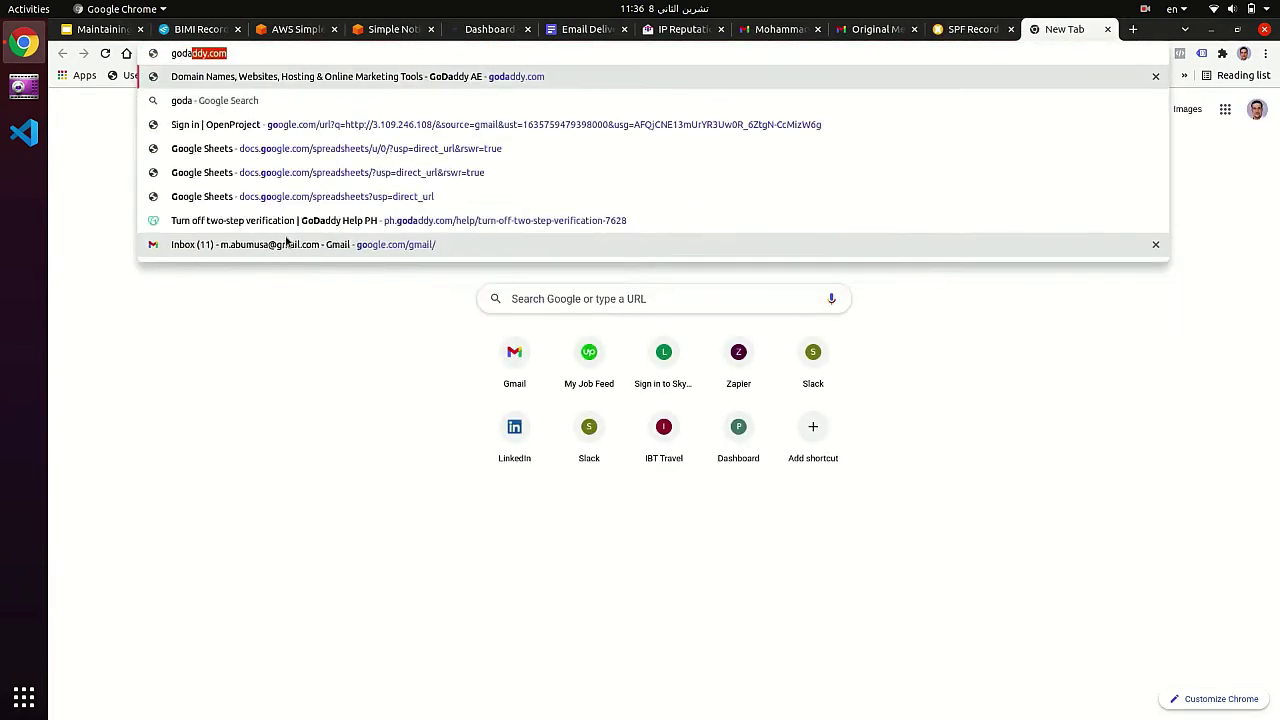
pyautogui.press('Return')
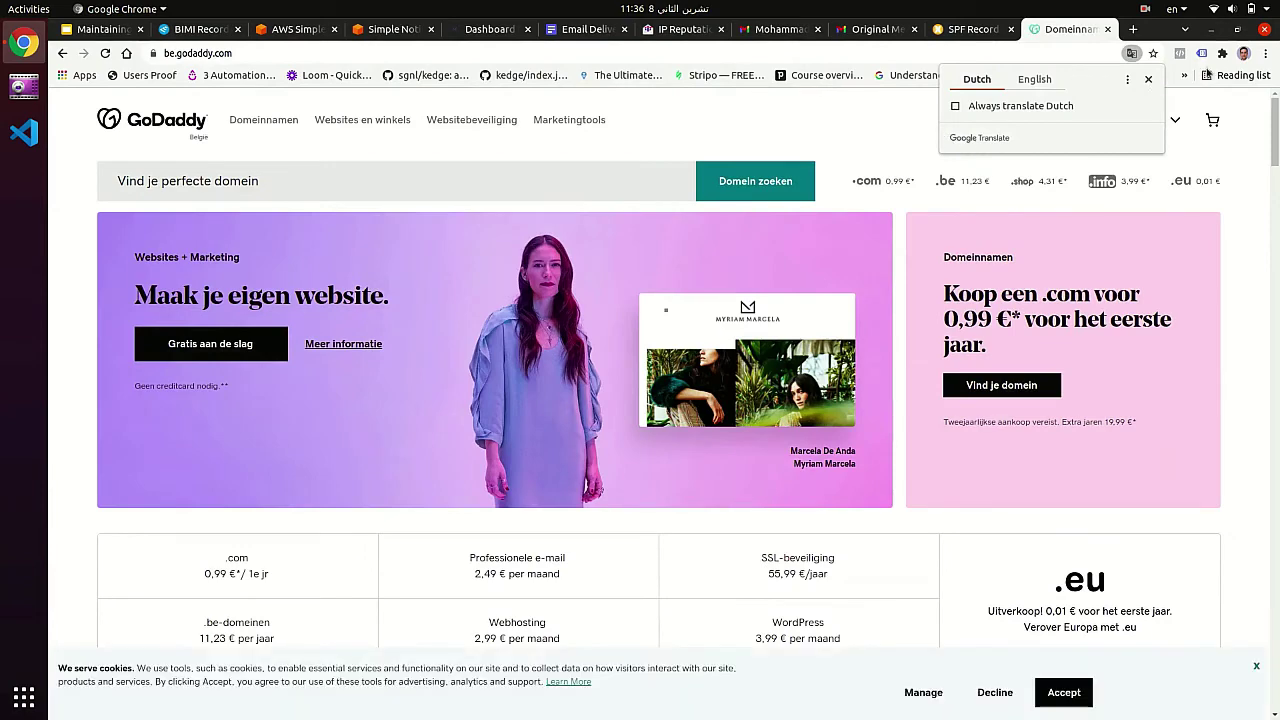
pyautogui.click(1148, 79)
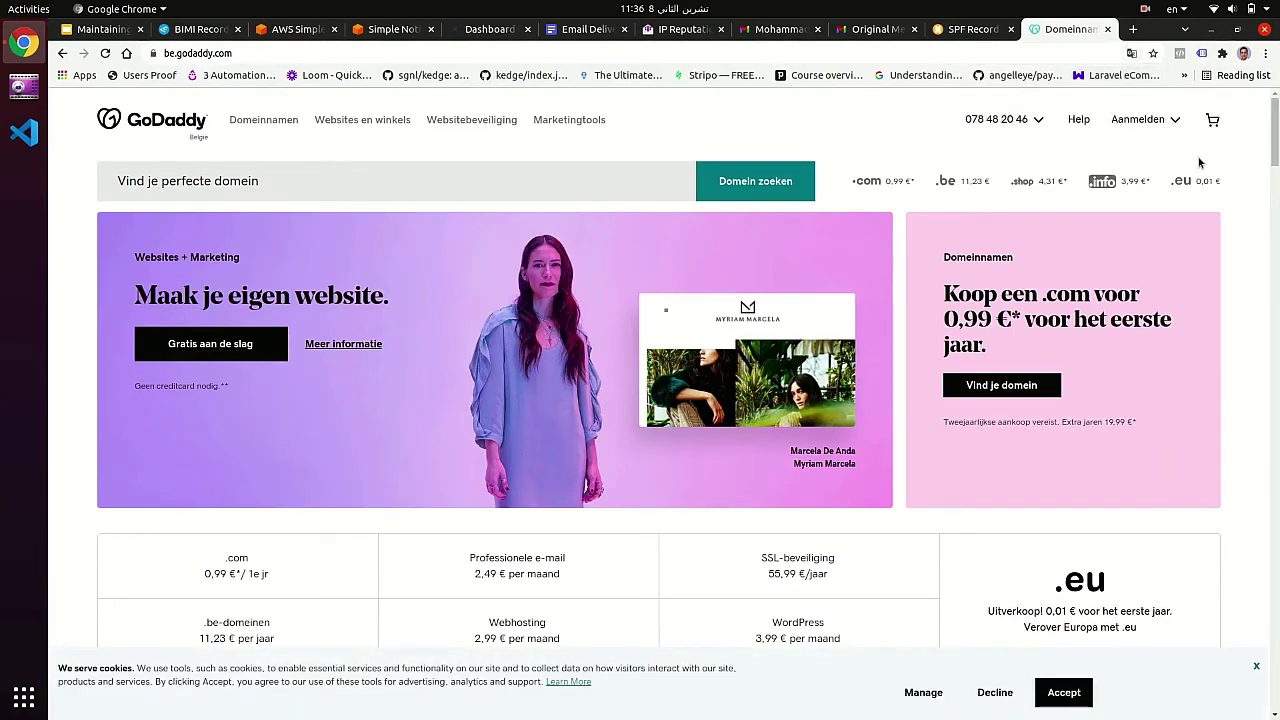
# - Switch GoDaddy to the United Arab Emirates - English site and reach its Sign In page
pyautogui.hotkey('ctrl', 'f')
pyautogui.write('english')
pyautogui.scroll(-8, 1198, 157)
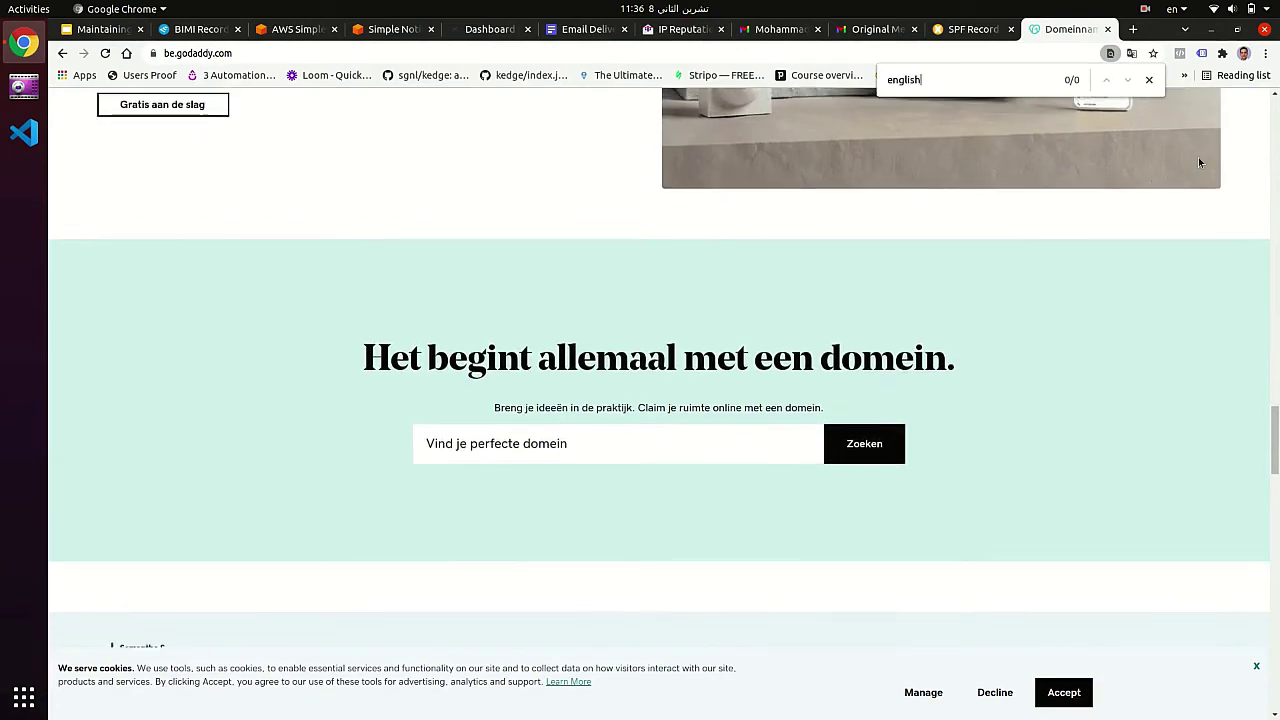
pyautogui.scroll(-10, 1199, 162)
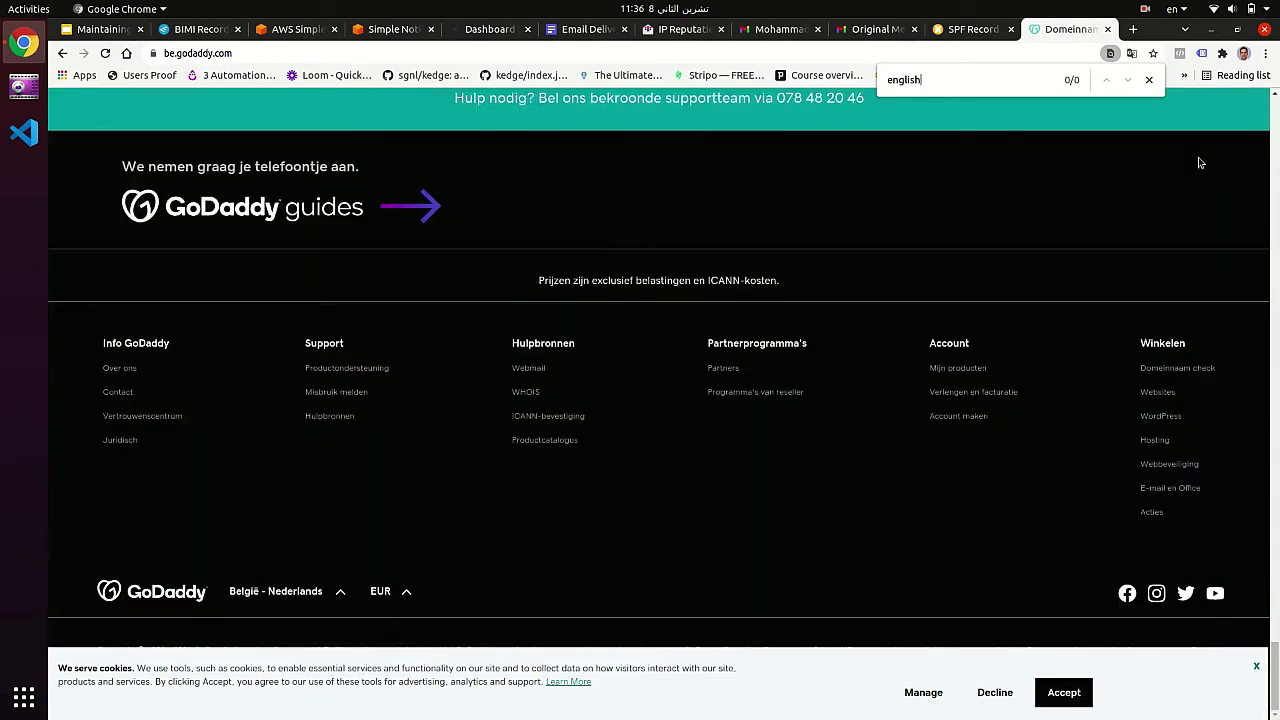
pyautogui.click(291, 594)
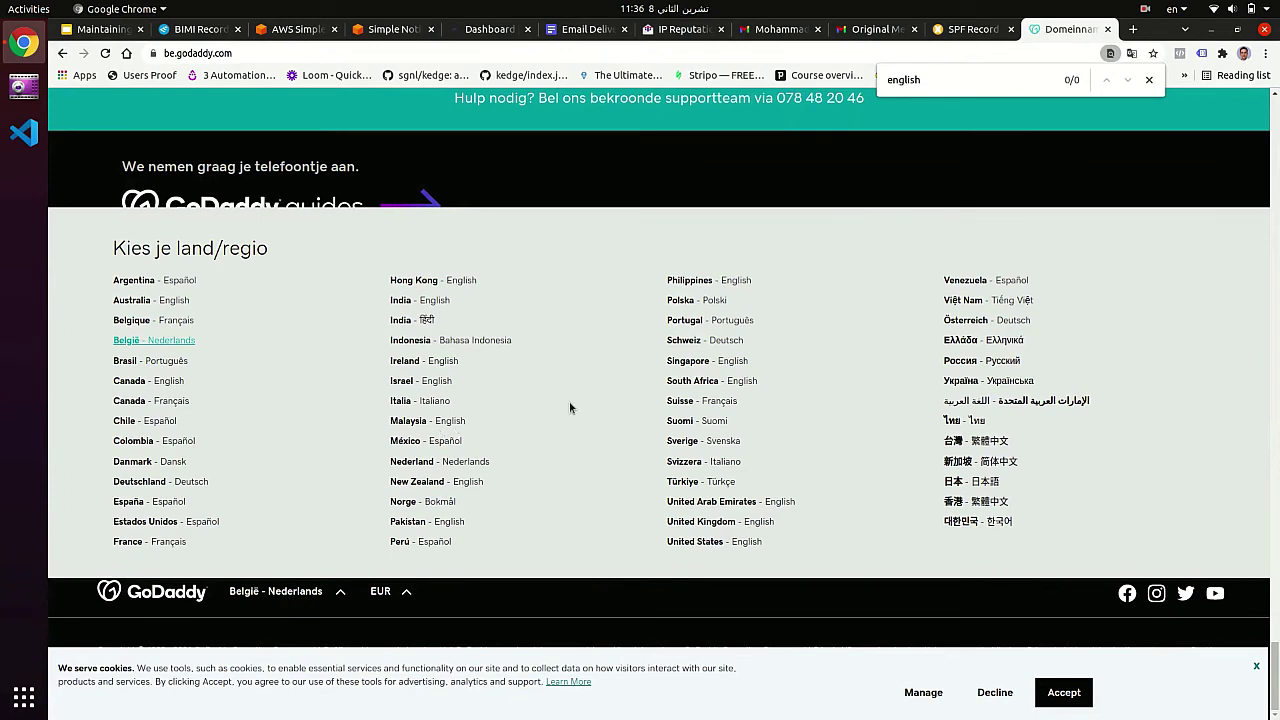
pyautogui.hotkey('ctrl', 'f')
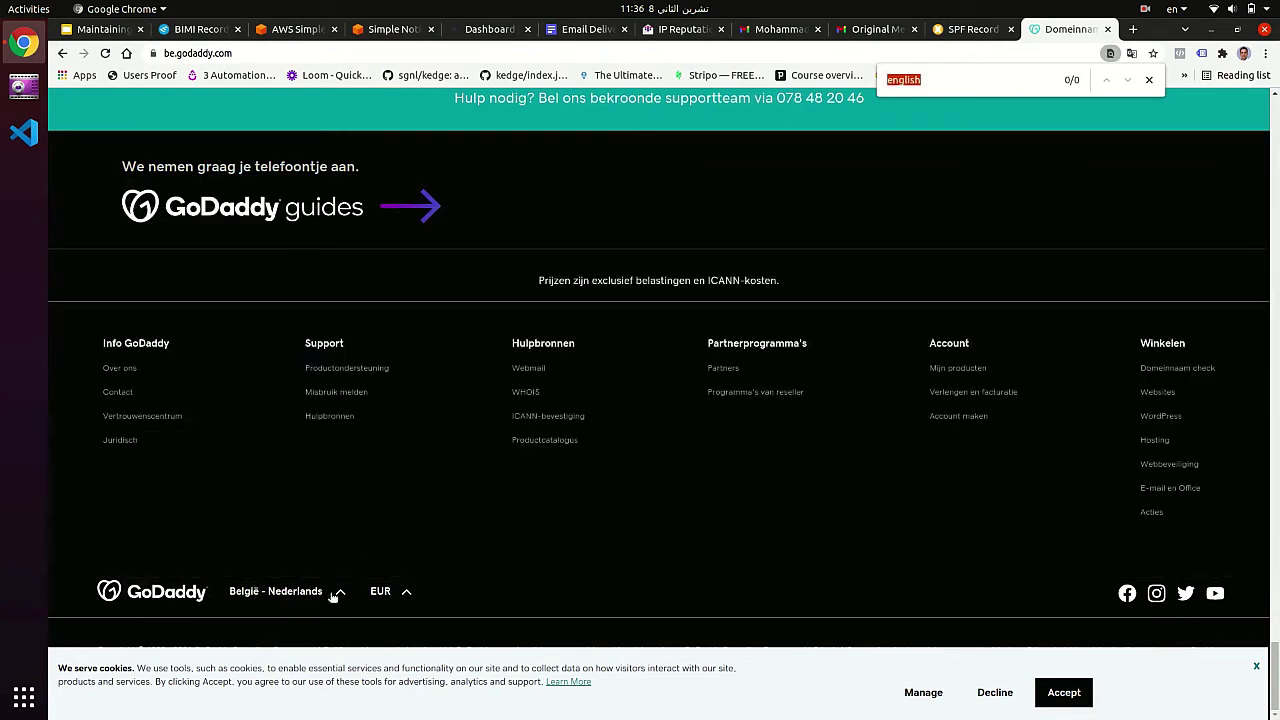
pyautogui.click(337, 593)
pyautogui.click(751, 503)
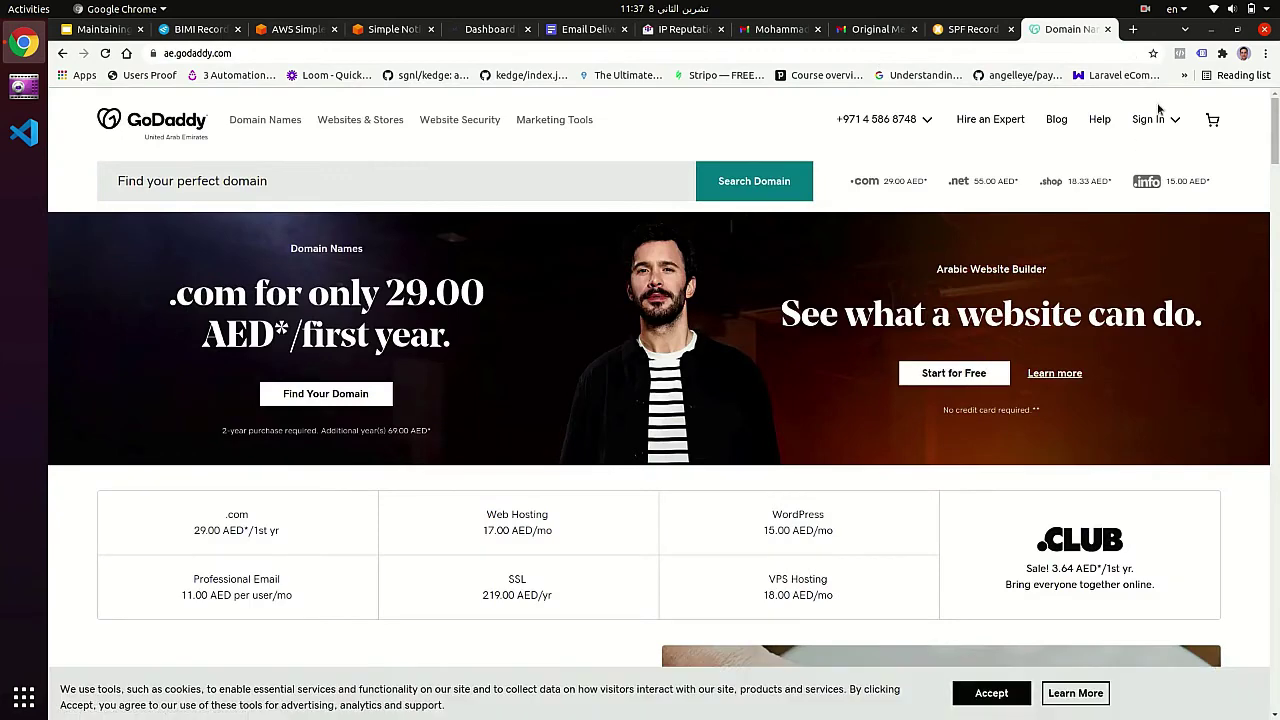
pyautogui.click(1146, 121)
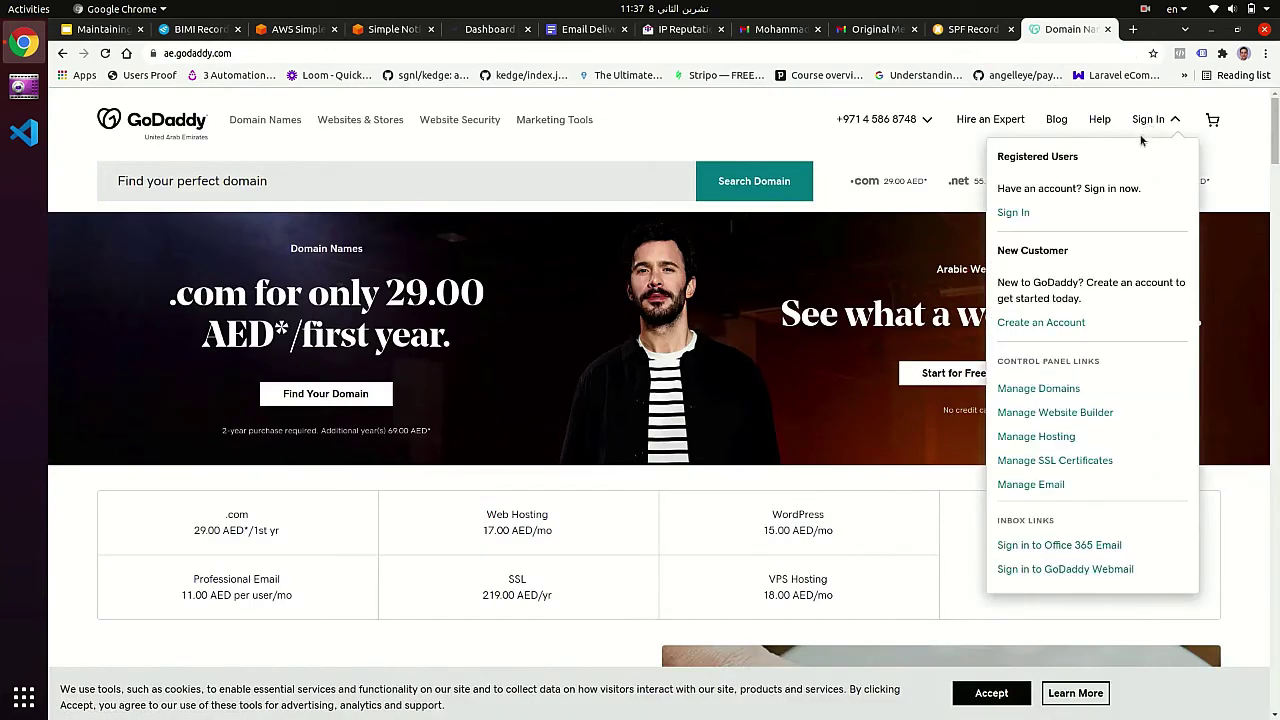
pyautogui.click(1014, 213)
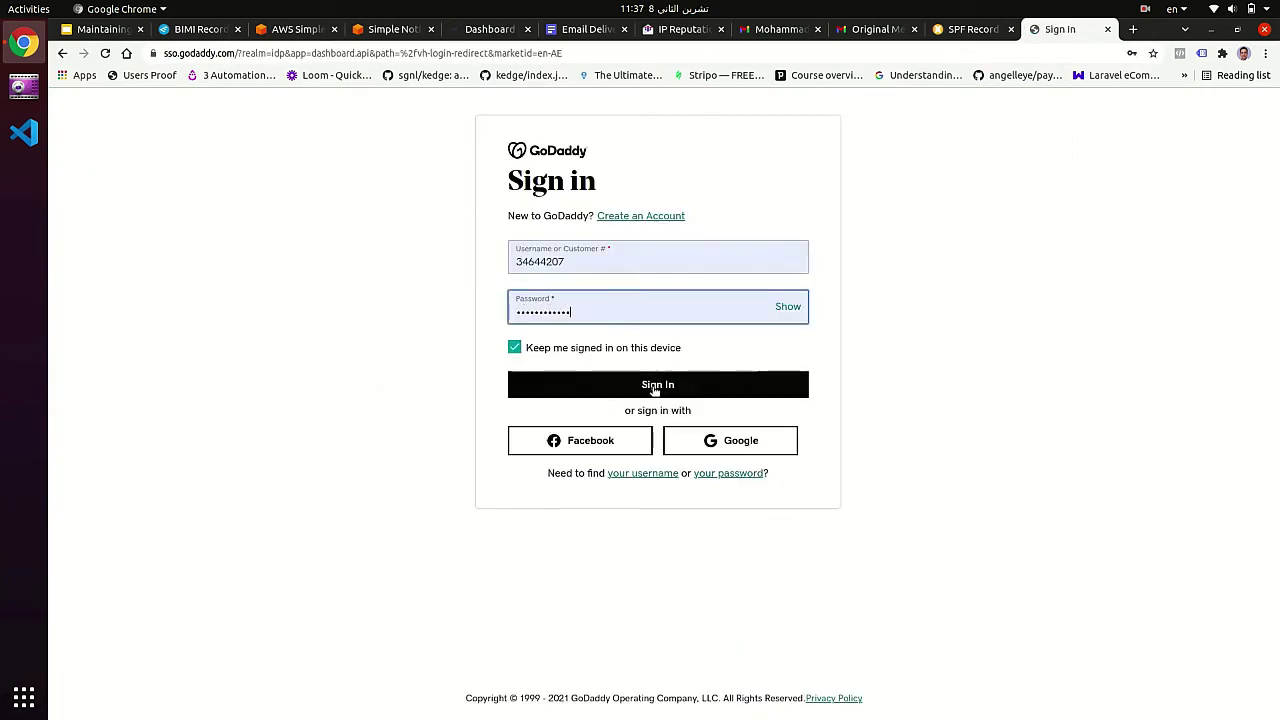
# - Sign in and verify with the 6-digit one-time code sent by SMS text
pyautogui.click(657, 389)
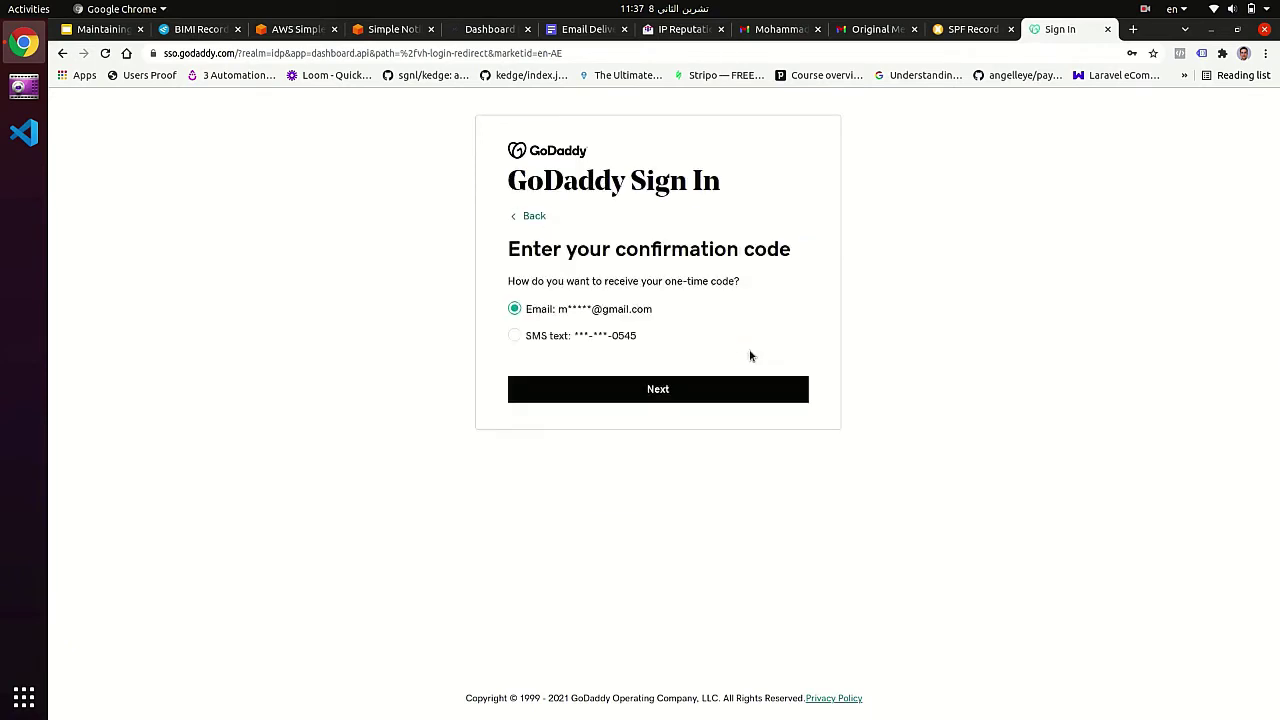
pyautogui.click(582, 337)
pyautogui.click(624, 393)
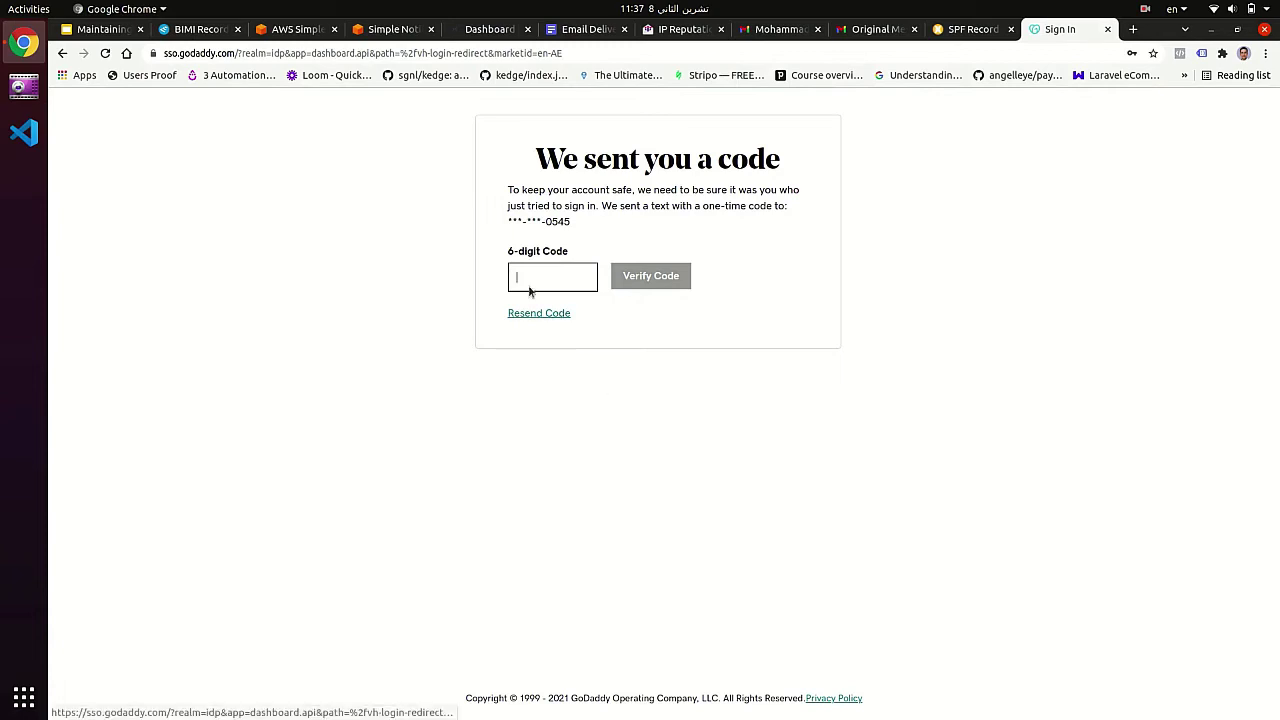
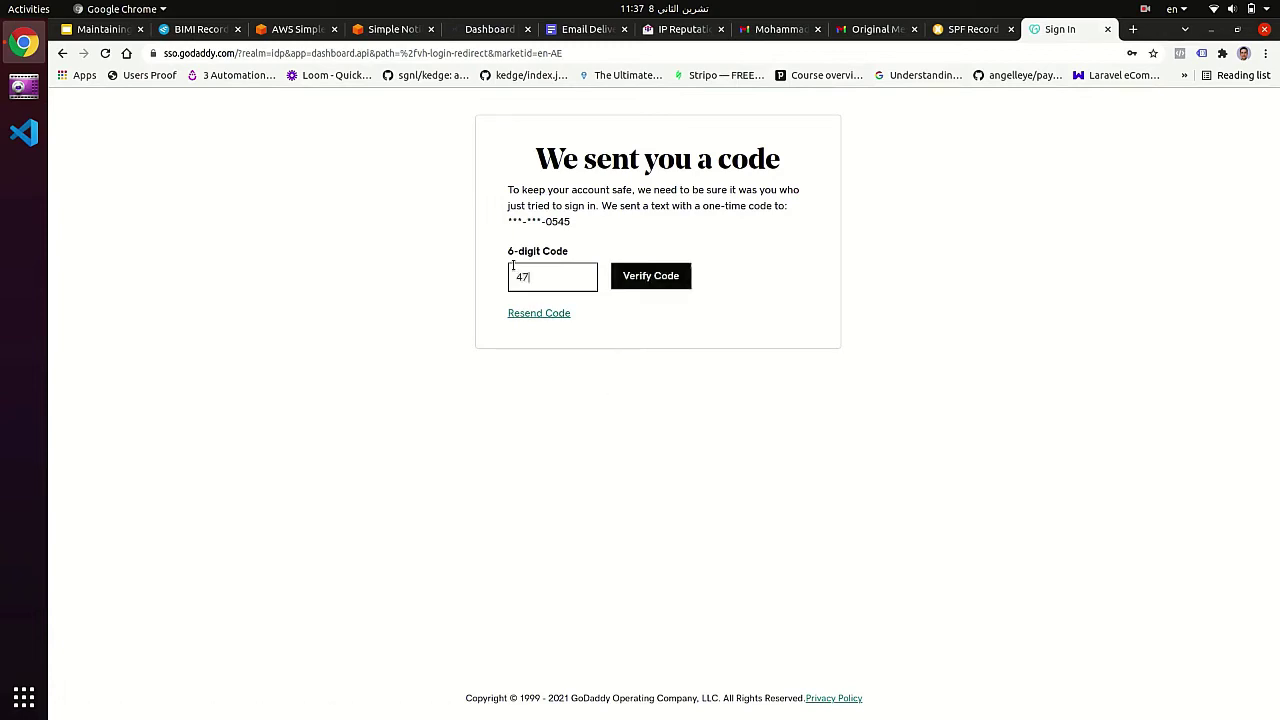
pyautogui.click(639, 274)
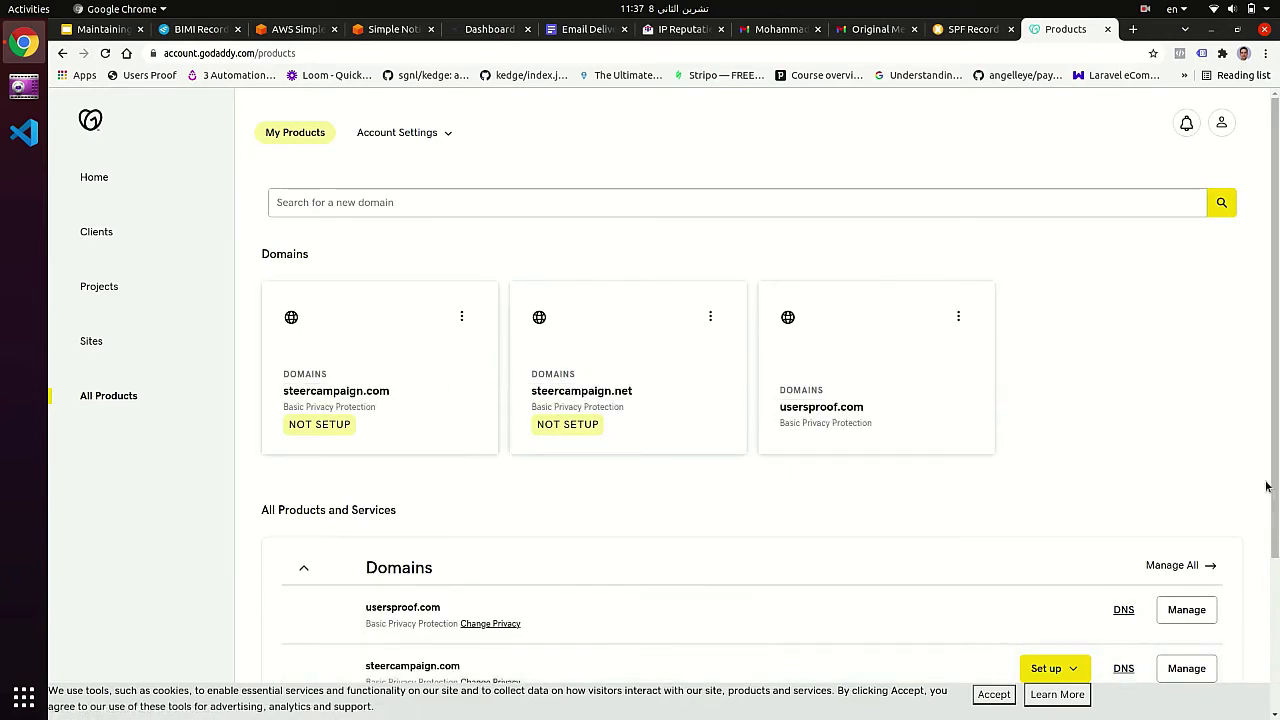
# - Review DNS Management for steercampaign.com, then return to the MxToolbox SPF Record Generator
pyautogui.click(1124, 669)
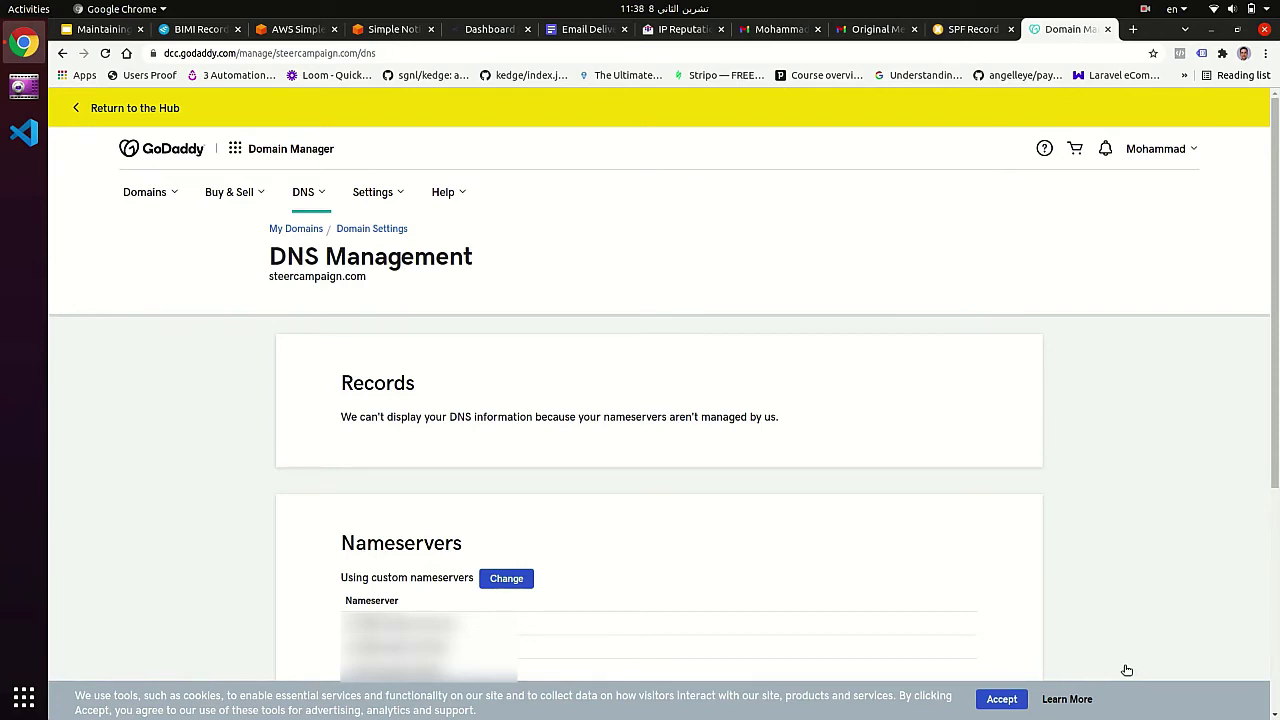
pyautogui.scroll(-3, 1132, 576)
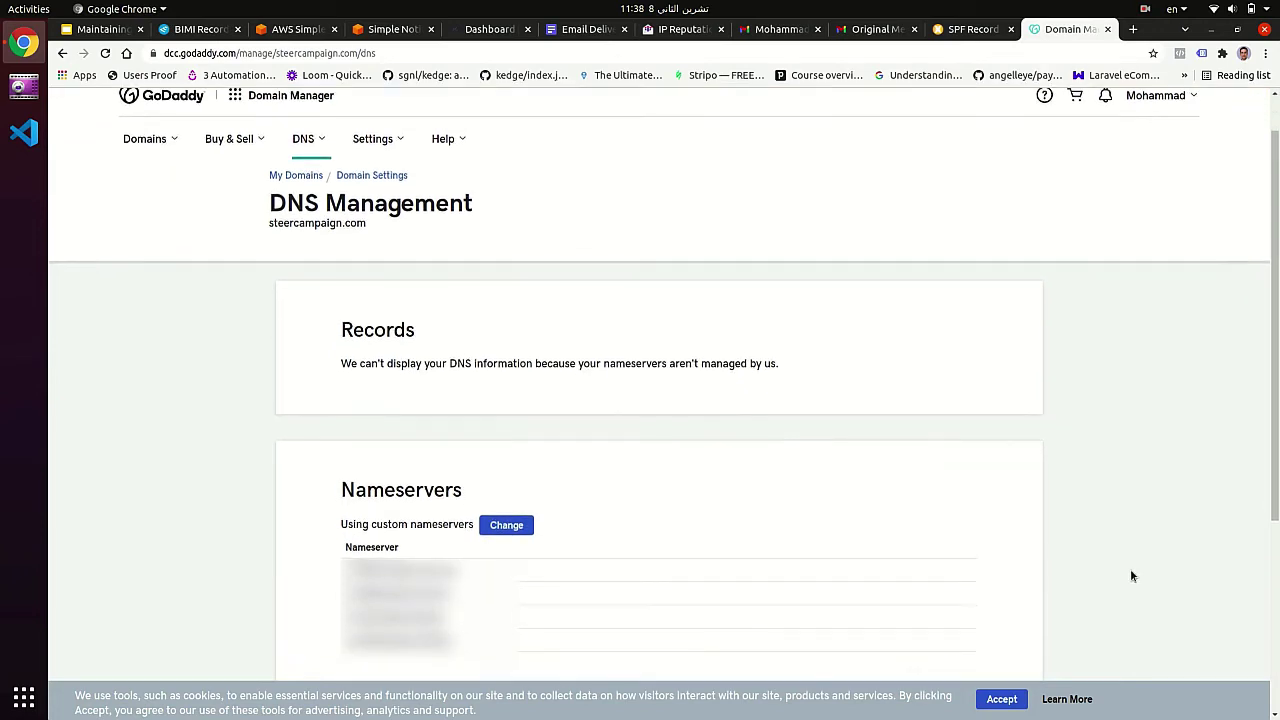
pyautogui.scroll(-1, 1132, 576)
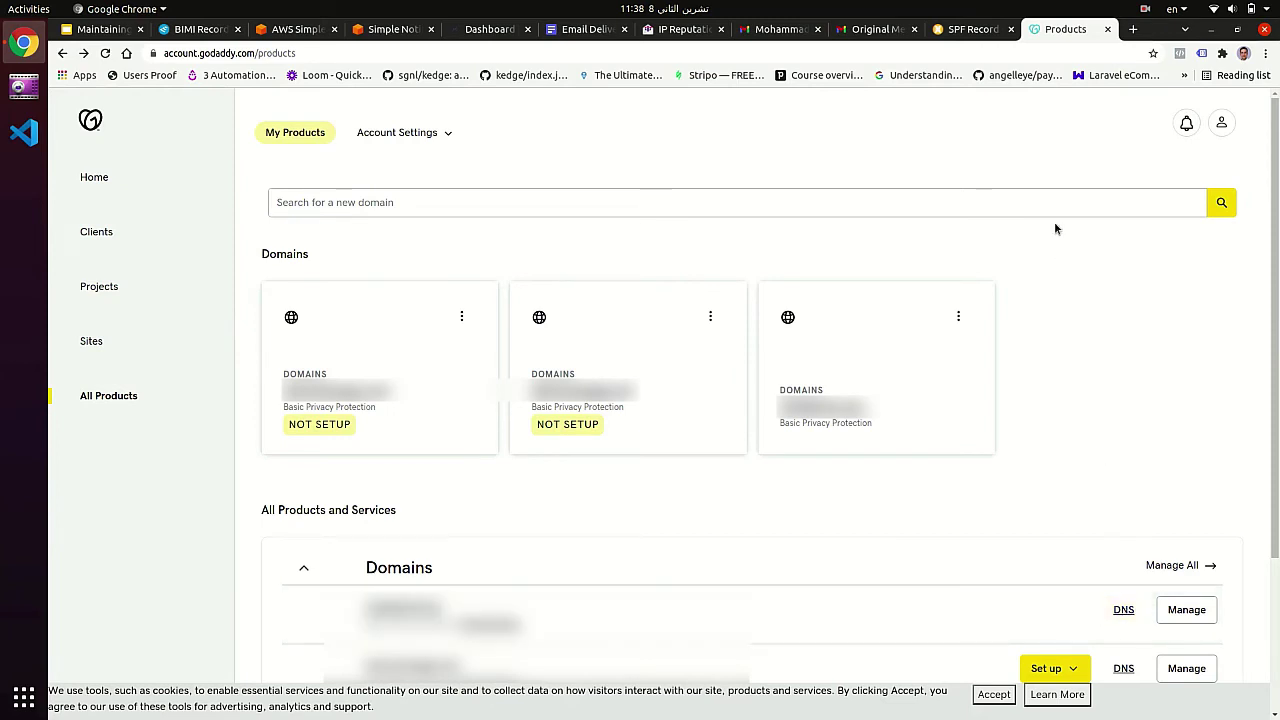
pyautogui.click(955, 29)
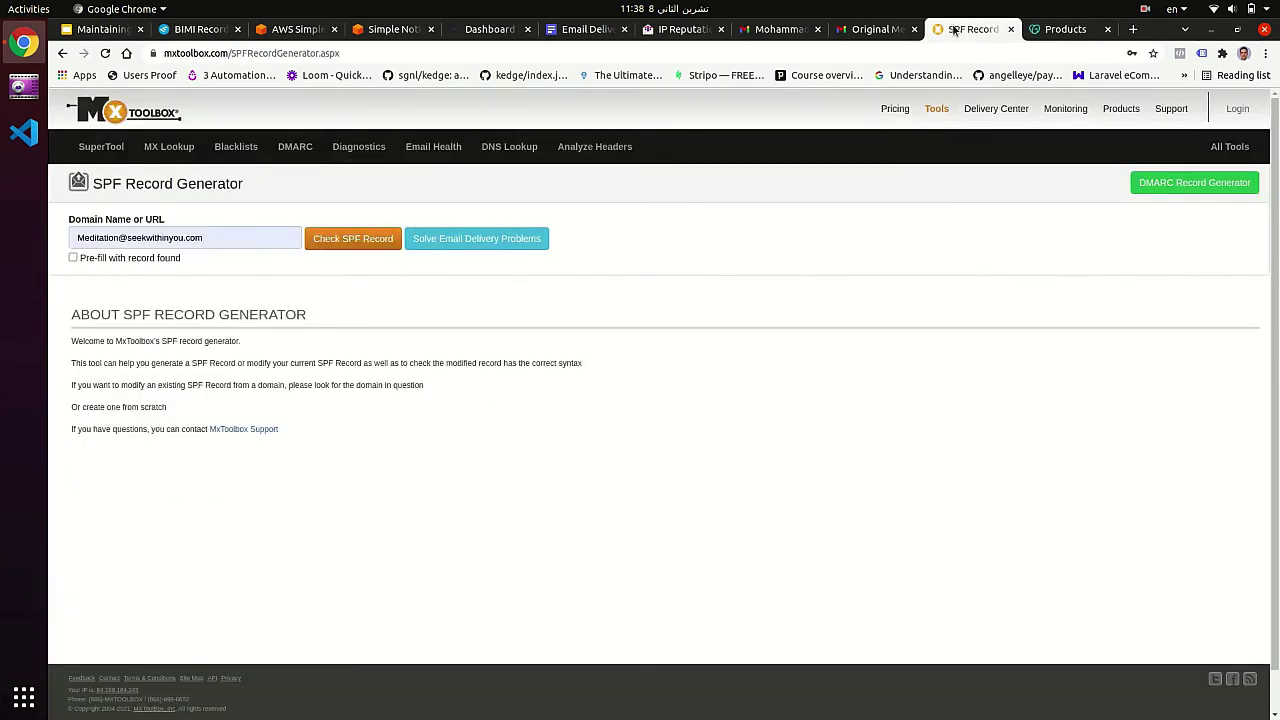